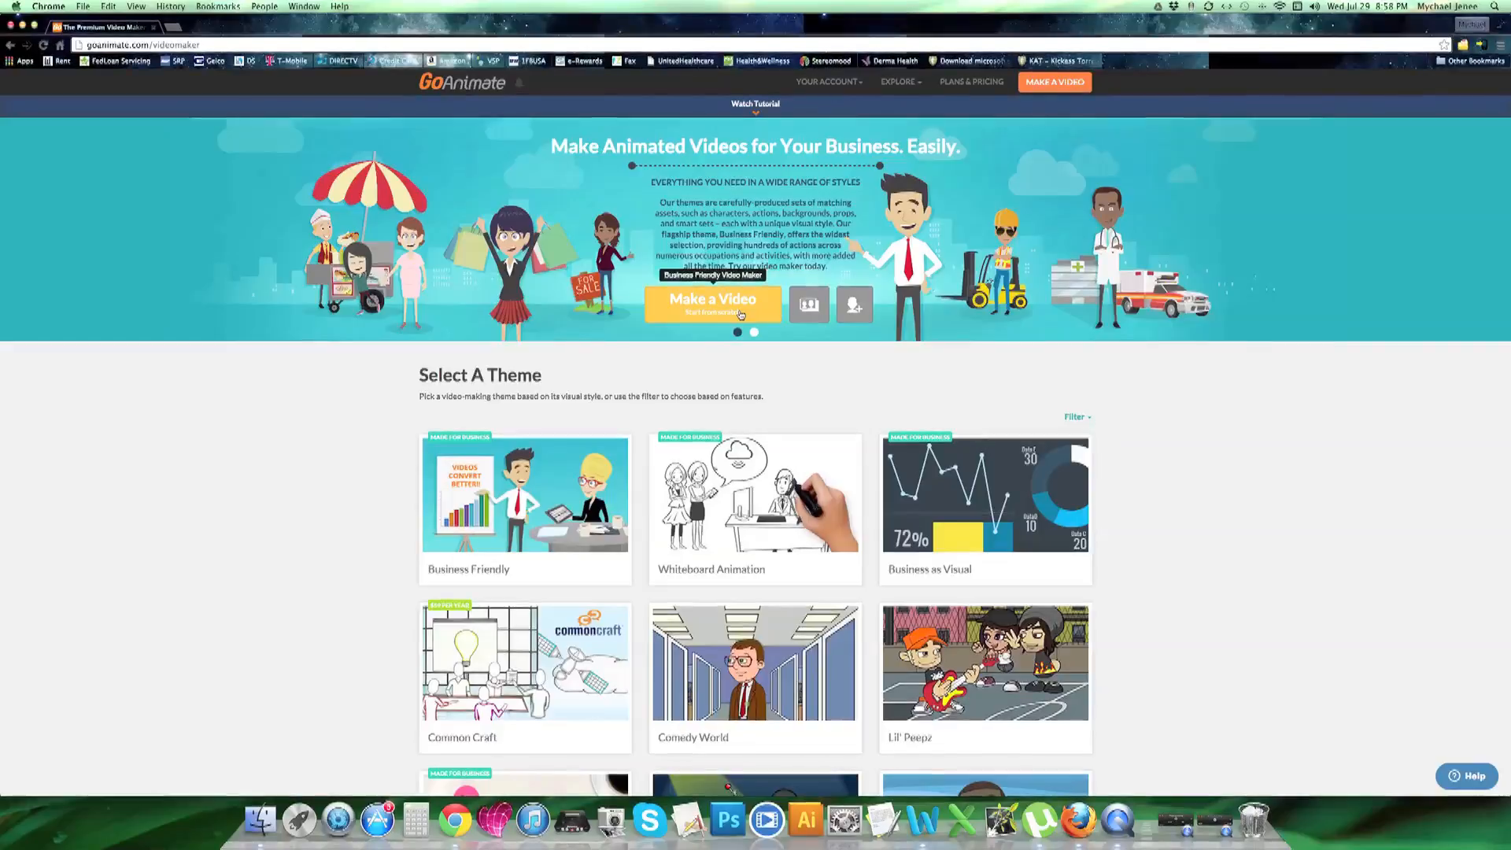
Start a new Business Friendly video and clear the default title scene so its stage is blank
{"action": "left_click", "coordinate": [740, 314]}
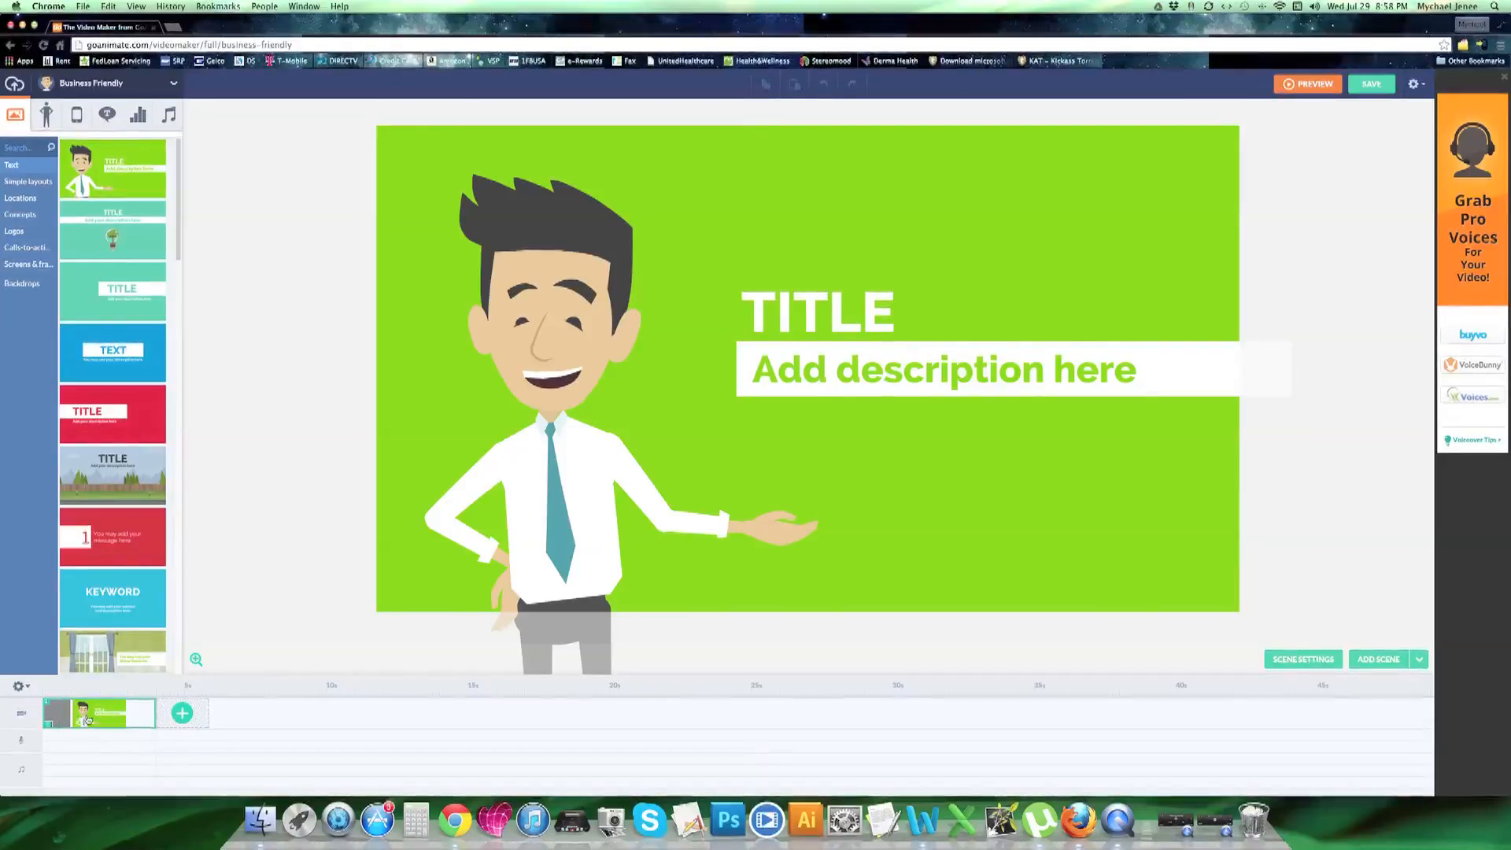
{"action": "right_click", "coordinate": [88, 719]}
{"action": "left_click", "coordinate": [121, 638]}
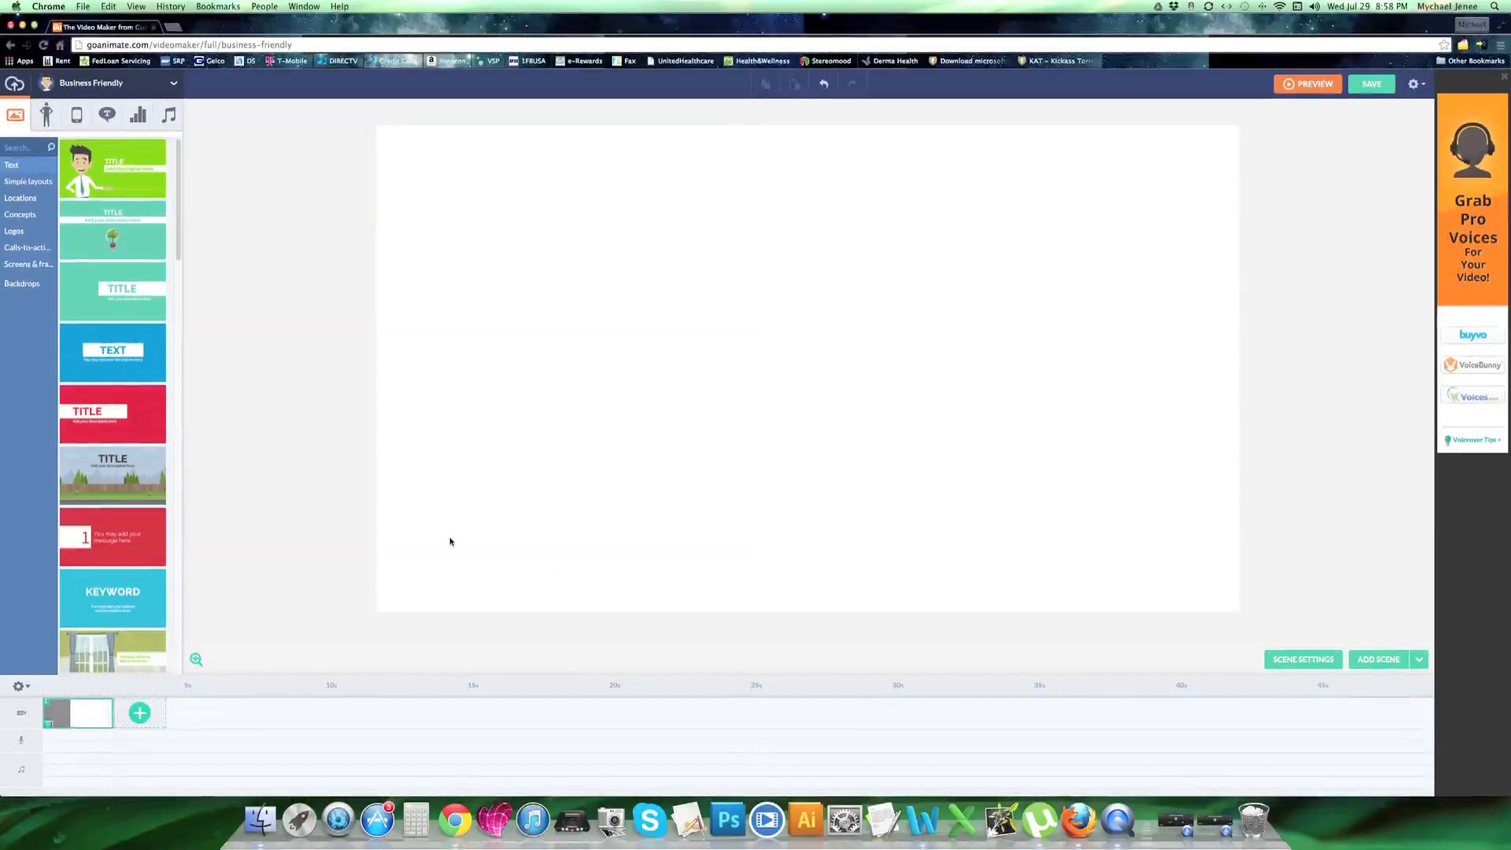
Switch the asset theme to Chibi Peepz and apply the classroom background with the green chalkboard and rows of desks
{"action": "left_click", "coordinate": [175, 86]}
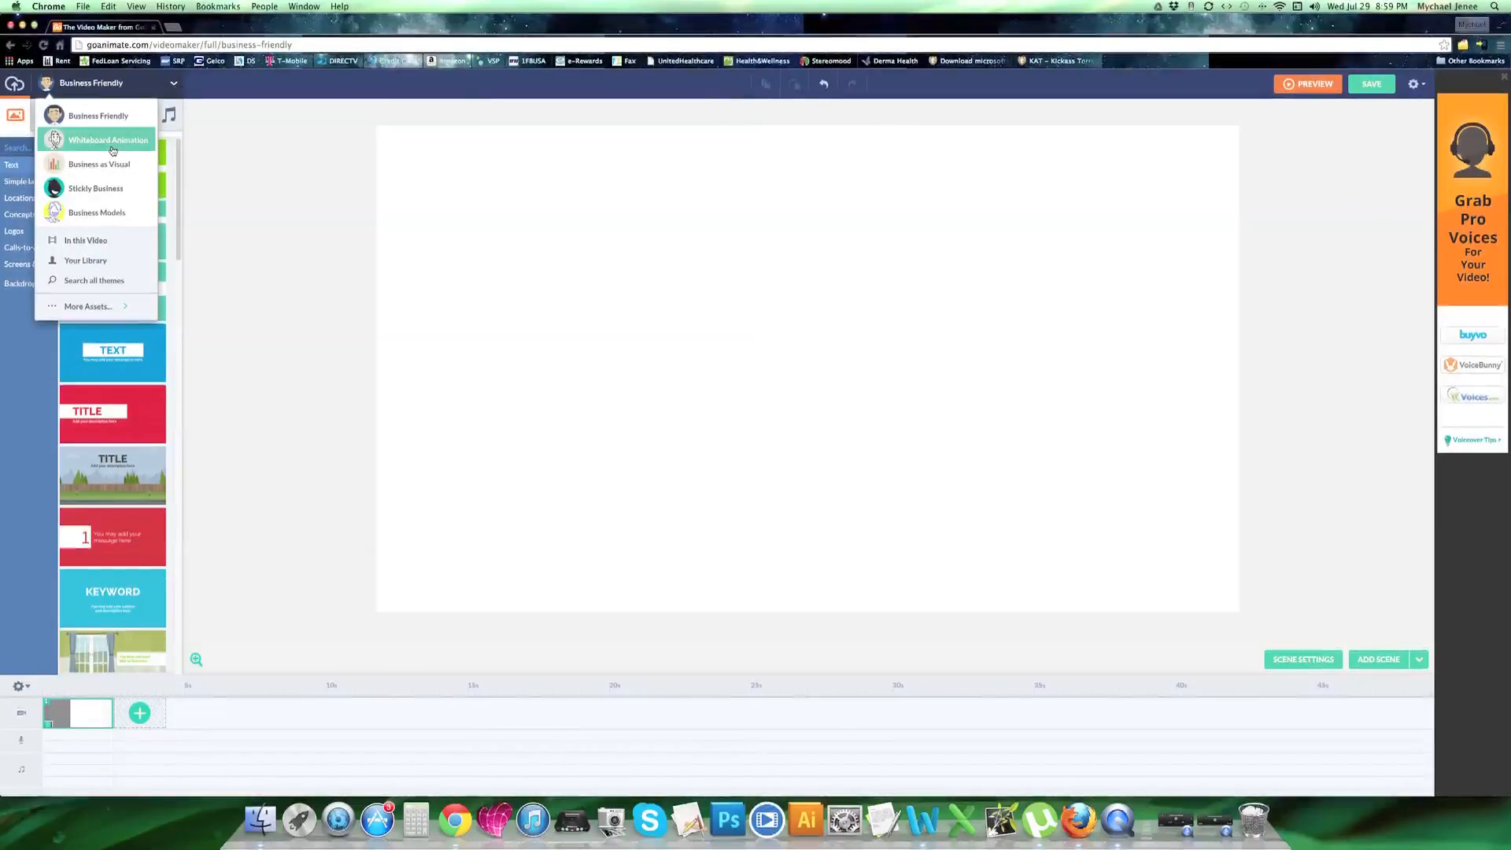
{"action": "mouse_move", "coordinate": [115, 310]}
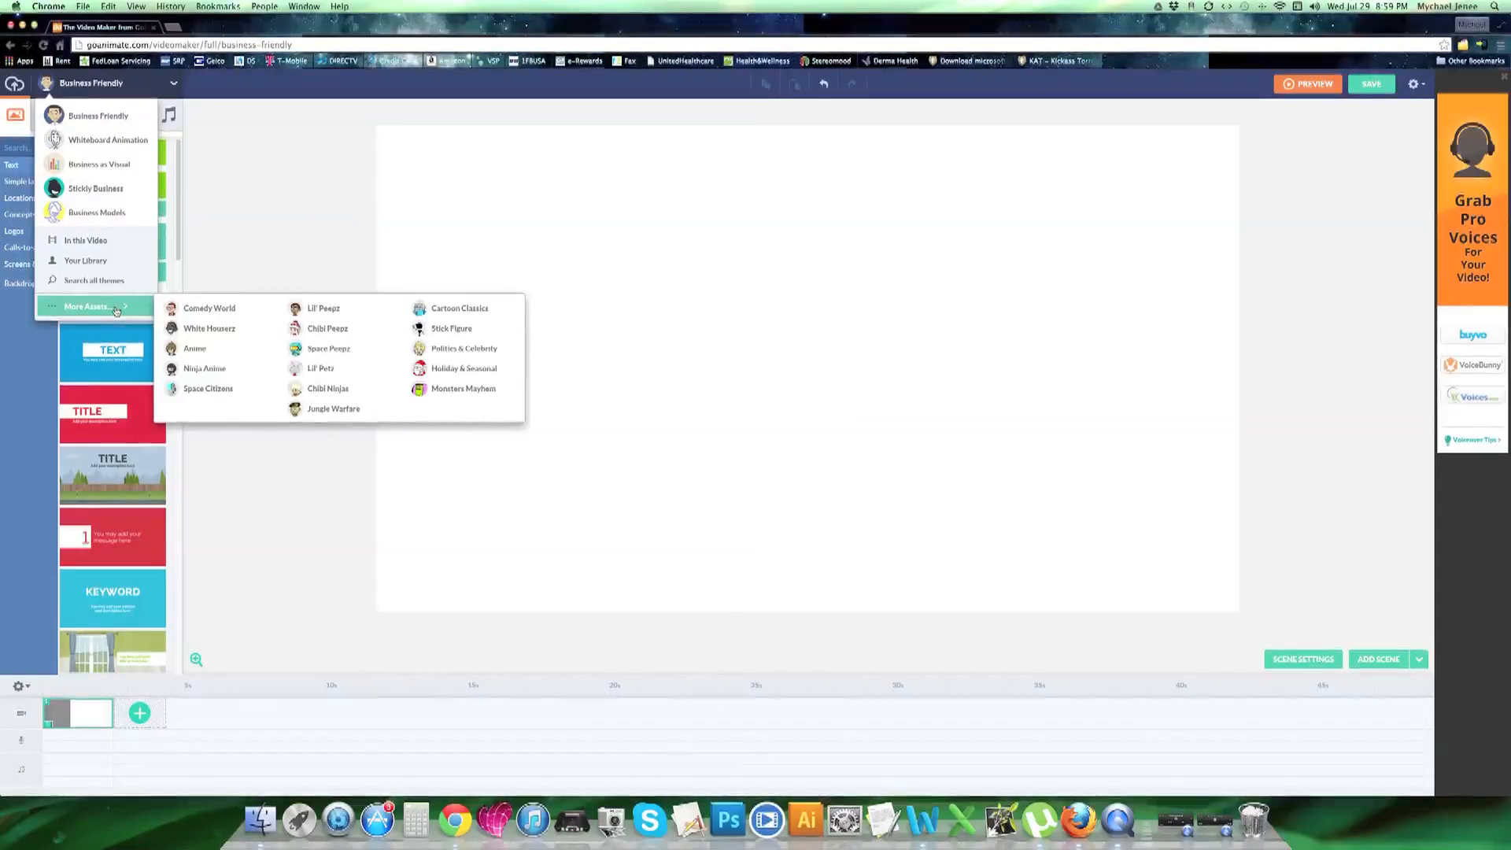
{"action": "left_click", "coordinate": [326, 337]}
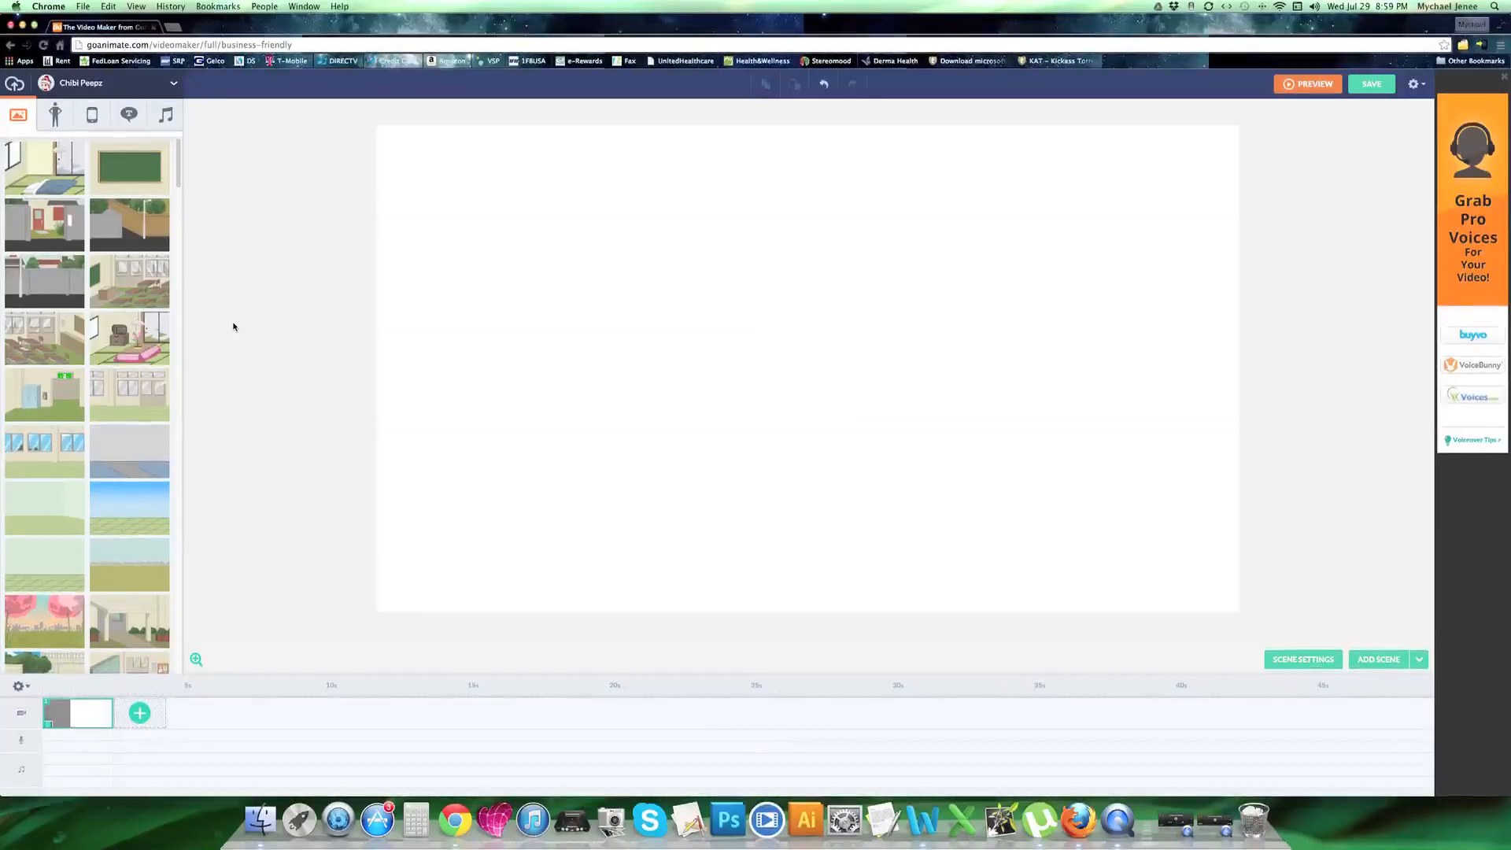
{"action": "left_click", "coordinate": [133, 285]}
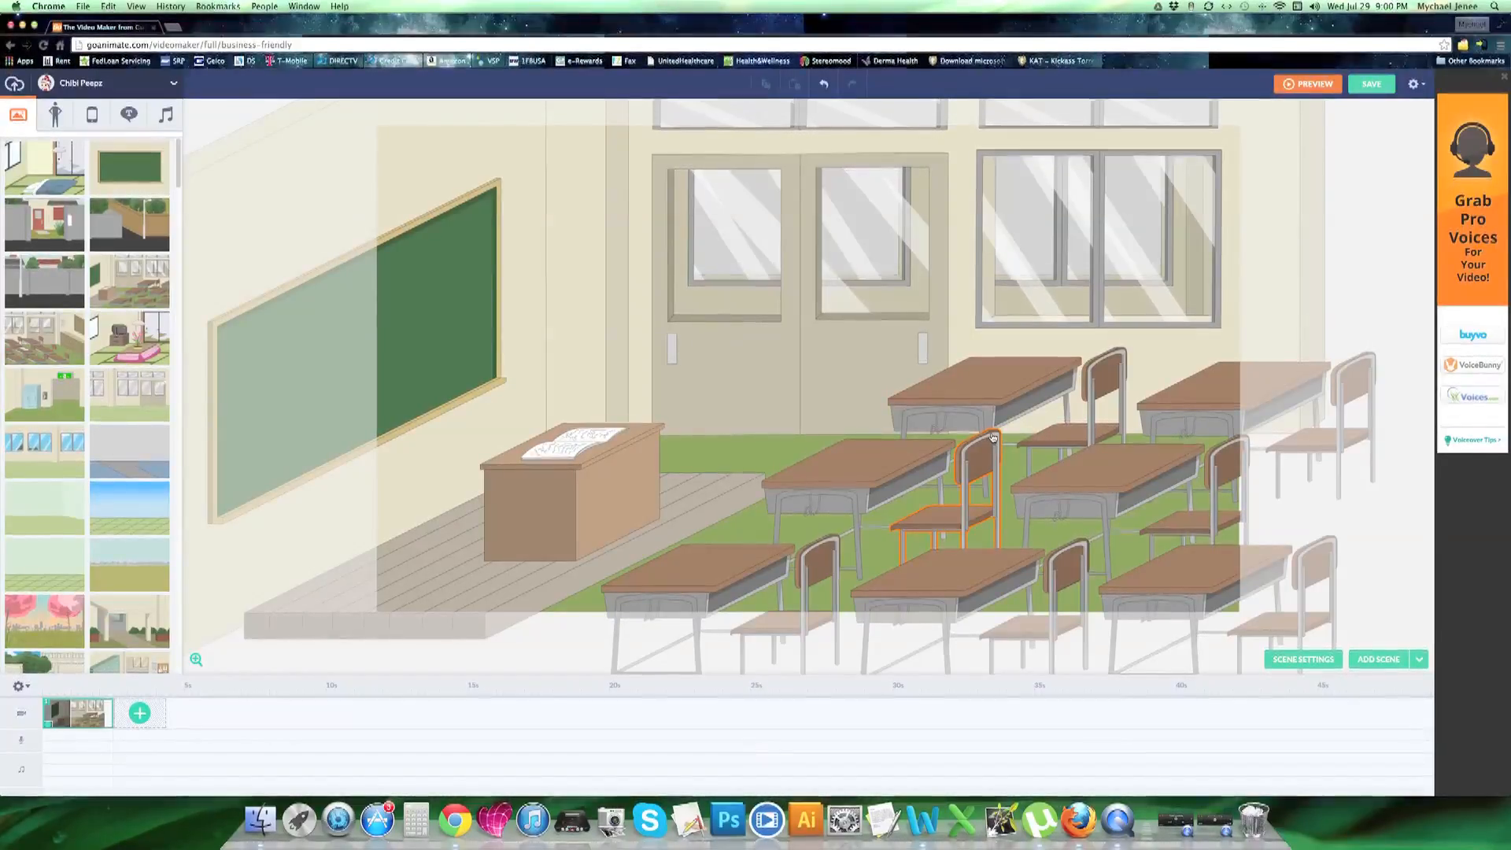
Try resizing the classroom's double door, and delete the teacher's desk and the papers that lay on it
{"action": "left_click", "coordinate": [803, 315]}
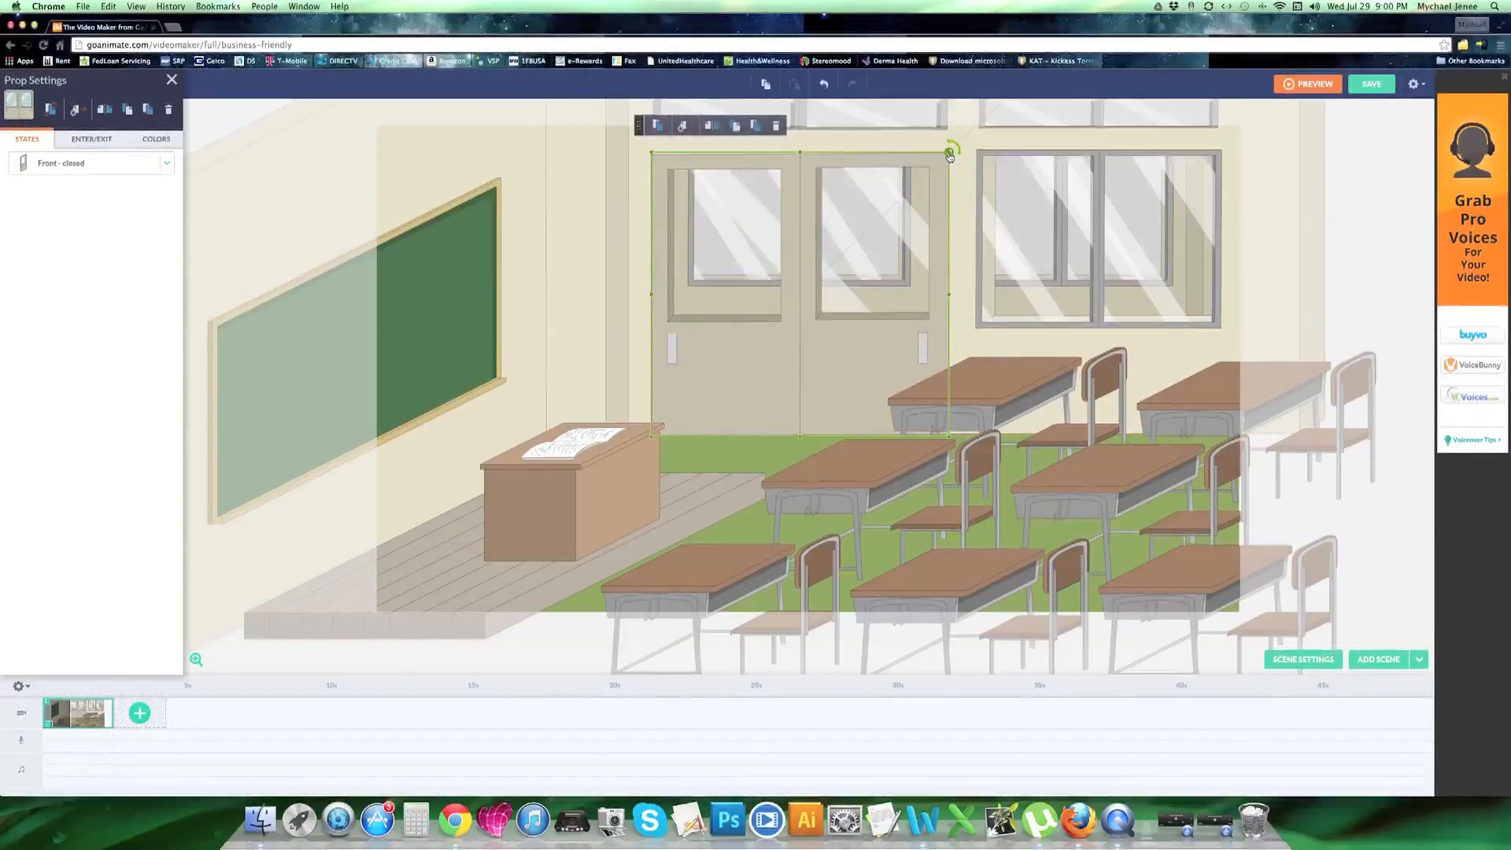
{"action": "left_click_drag", "start_coordinate": [950, 156], "coordinate": [952, 199]}
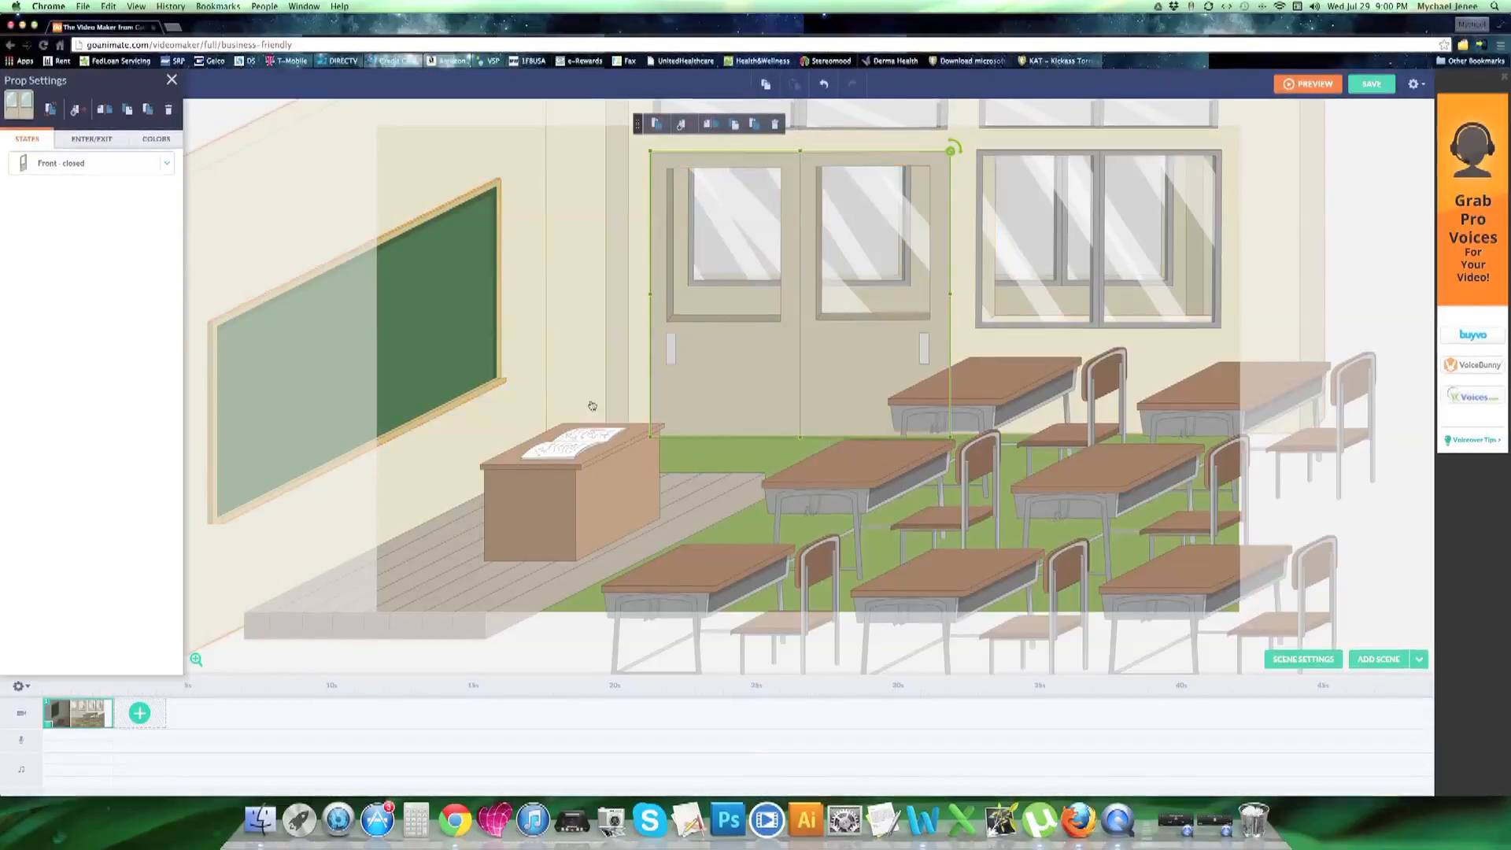
{"action": "left_click", "coordinate": [599, 460]}
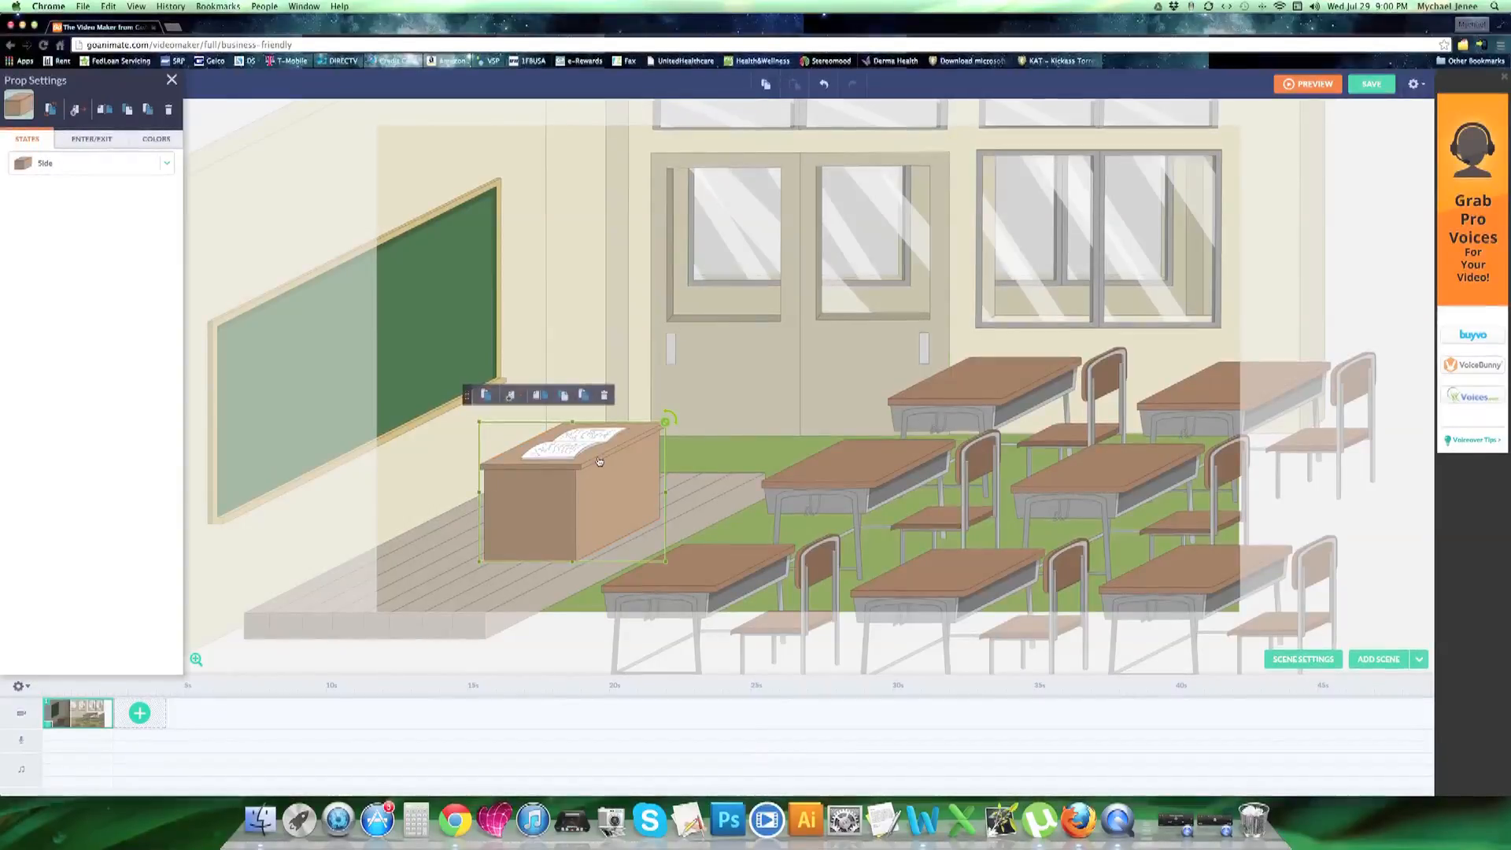
{"action": "left_click", "coordinate": [604, 396]}
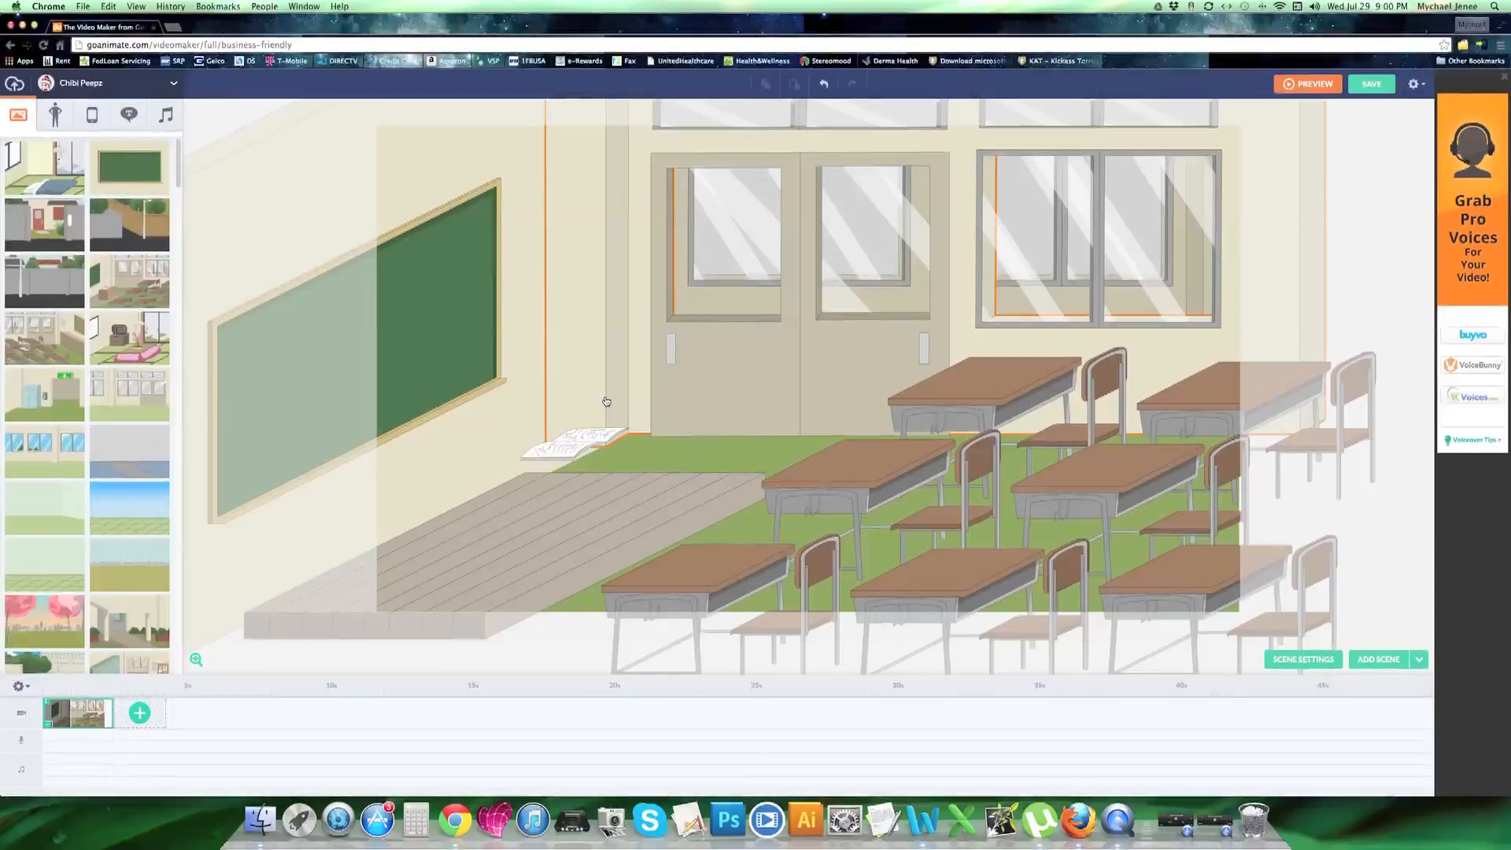
{"action": "left_click", "coordinate": [581, 442]}
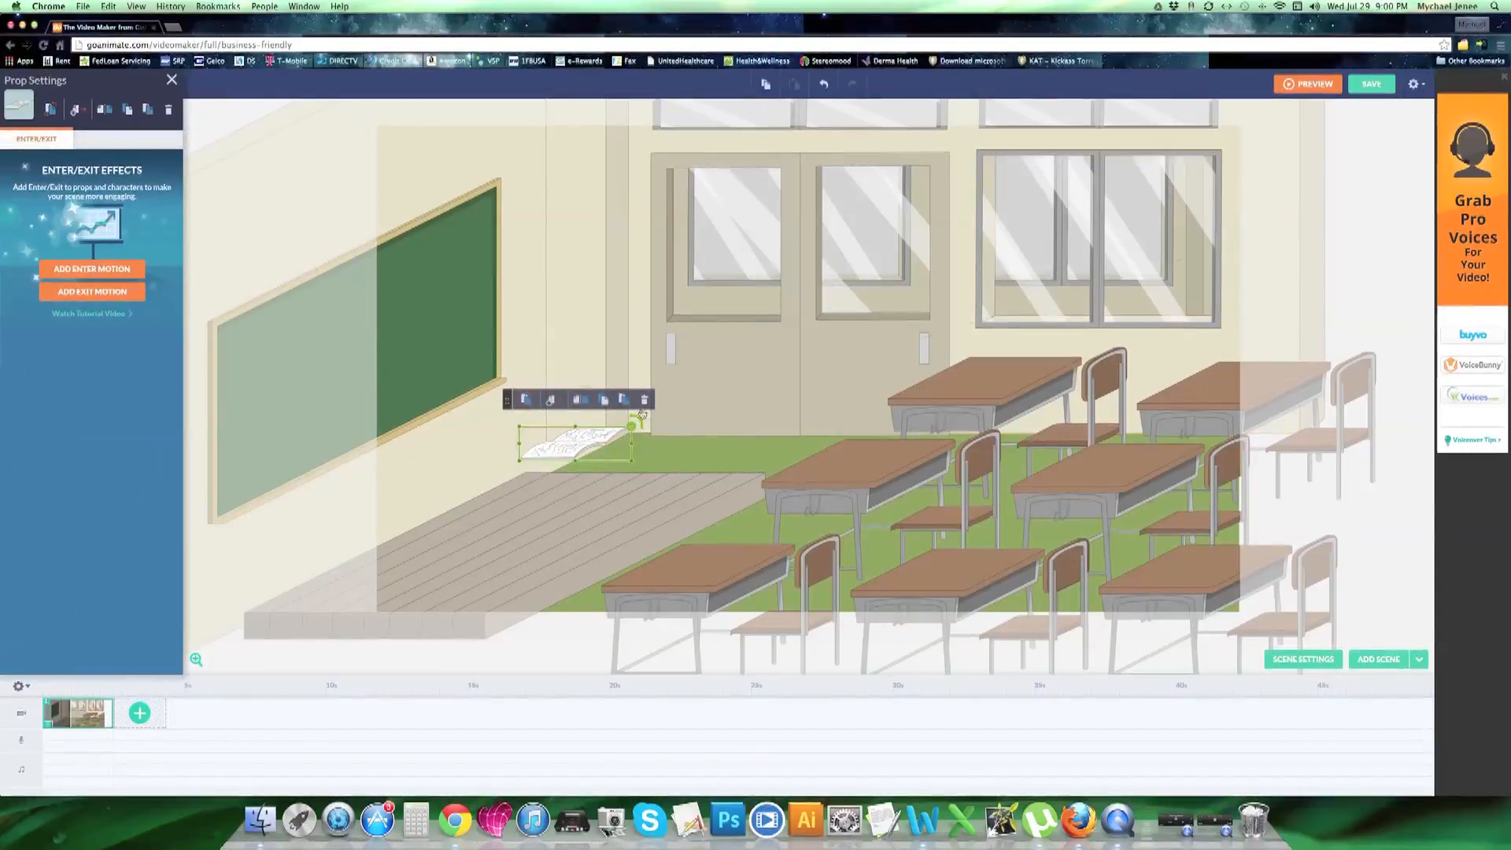
{"action": "left_click", "coordinate": [645, 403]}
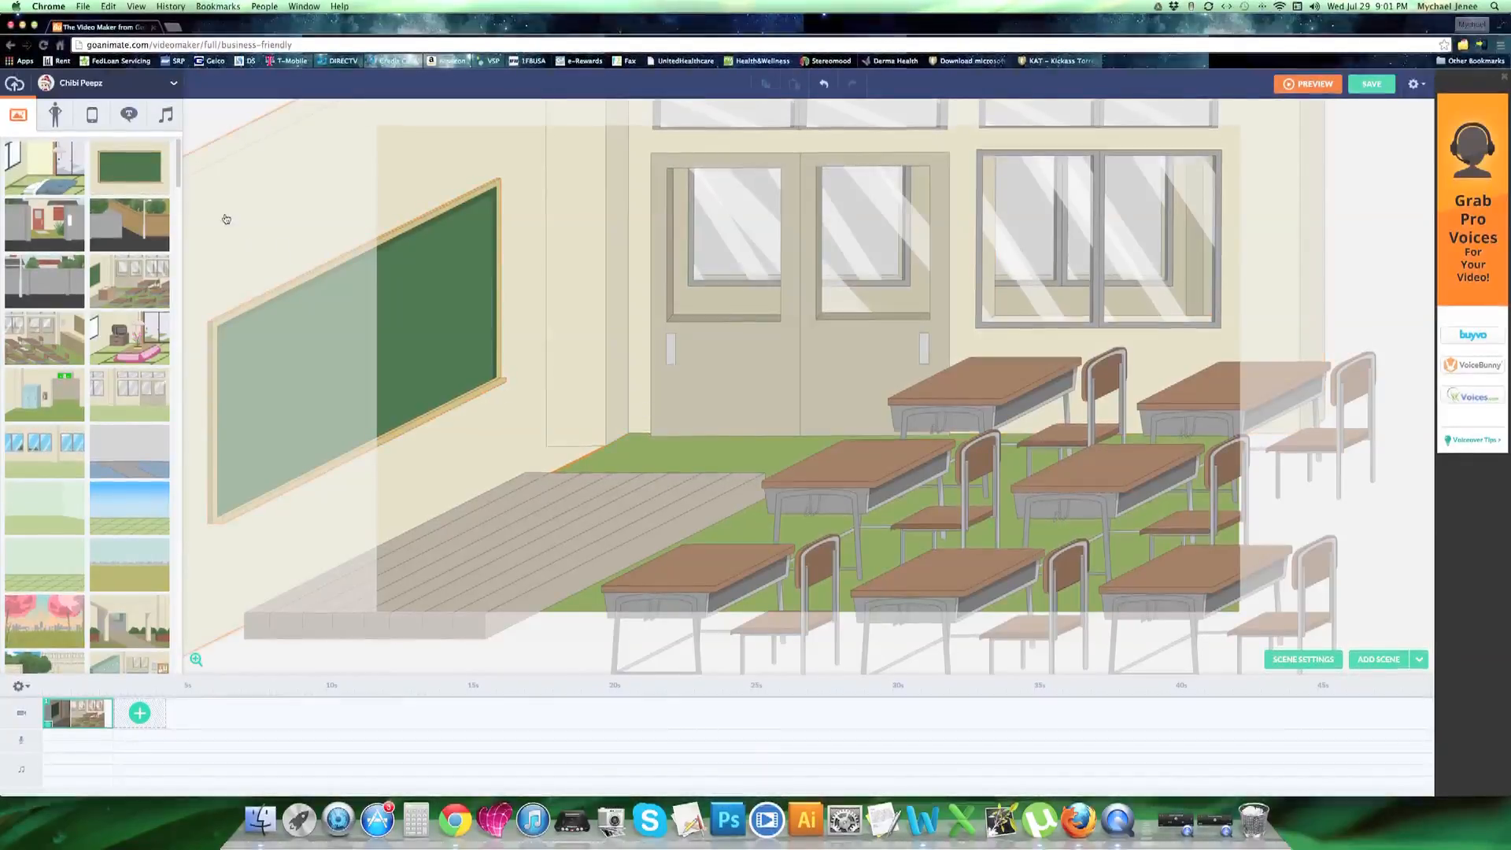
Place two stock characters near the chalkboard: the boy in the dark blazer and, beside him, the pigtailed girl with glasses
{"action": "left_click", "coordinate": [57, 119]}
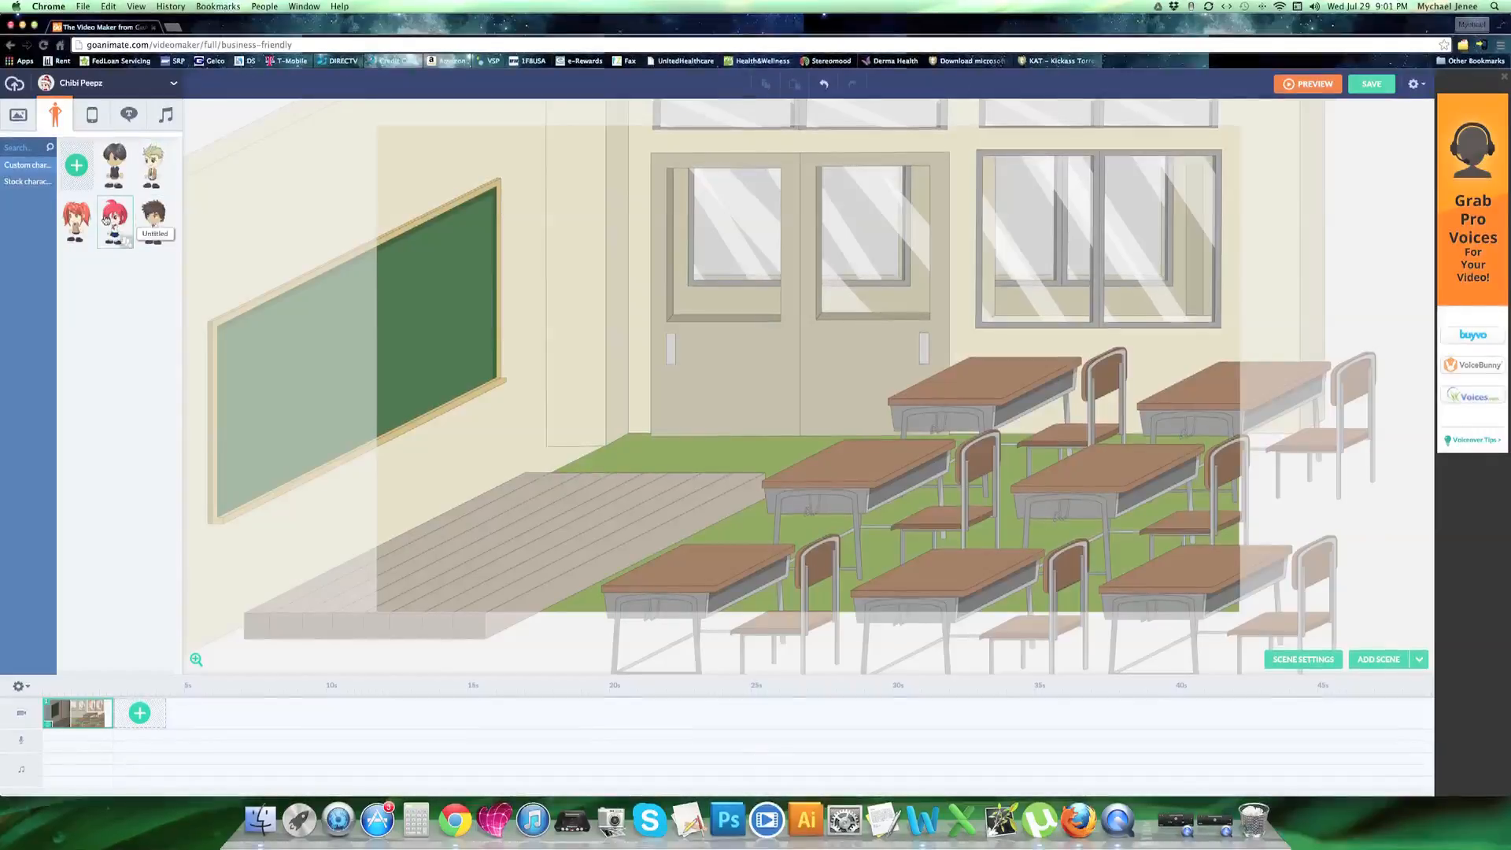
{"action": "left_click", "coordinate": [42, 185]}
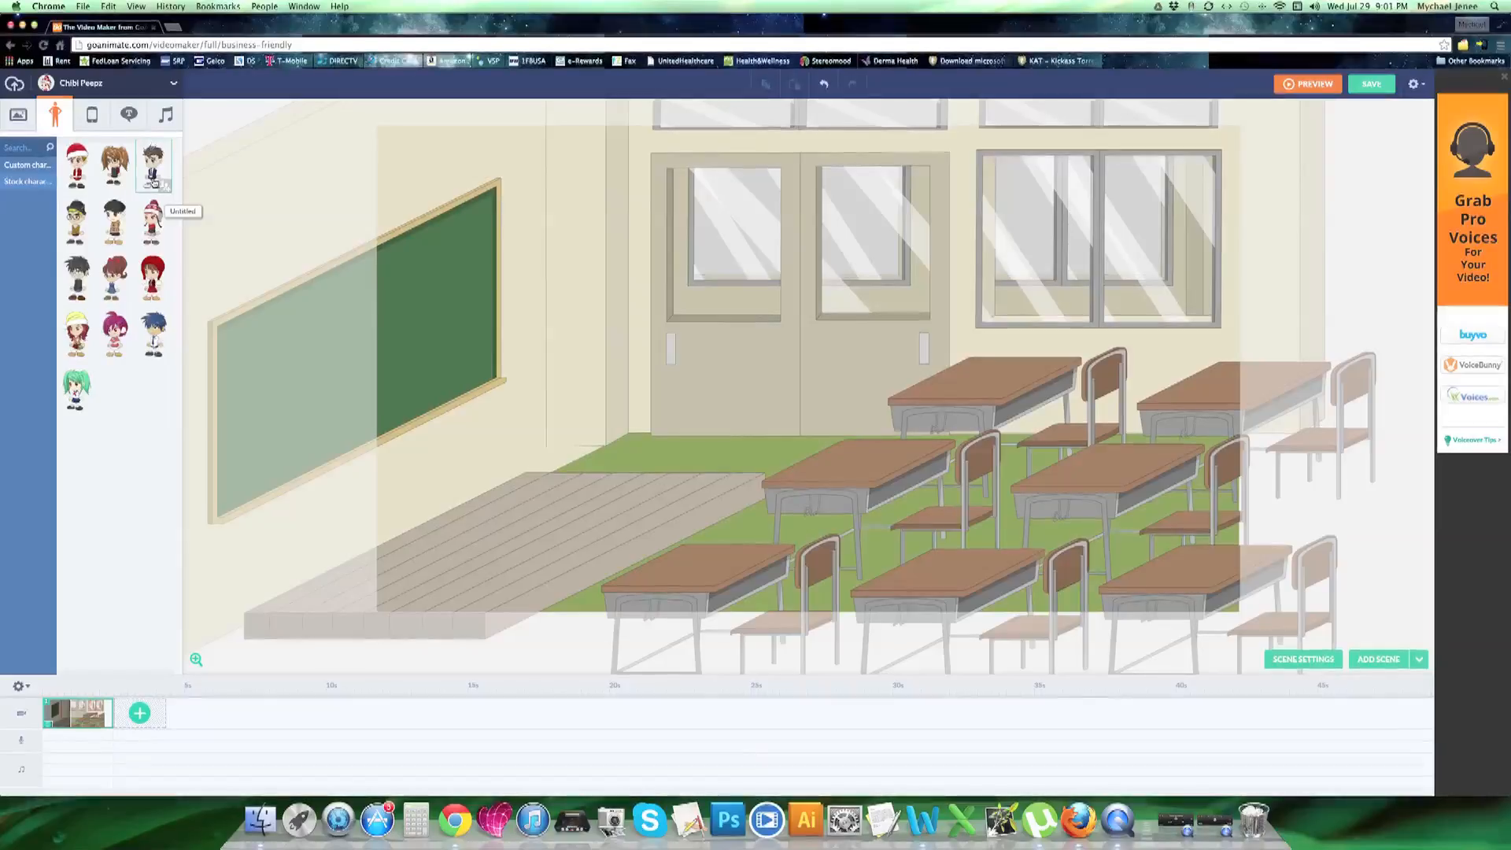
{"action": "left_click_drag", "start_coordinate": [154, 179], "coordinate": [295, 344]}
{"action": "left_click_drag", "start_coordinate": [422, 385], "coordinate": [685, 429]}
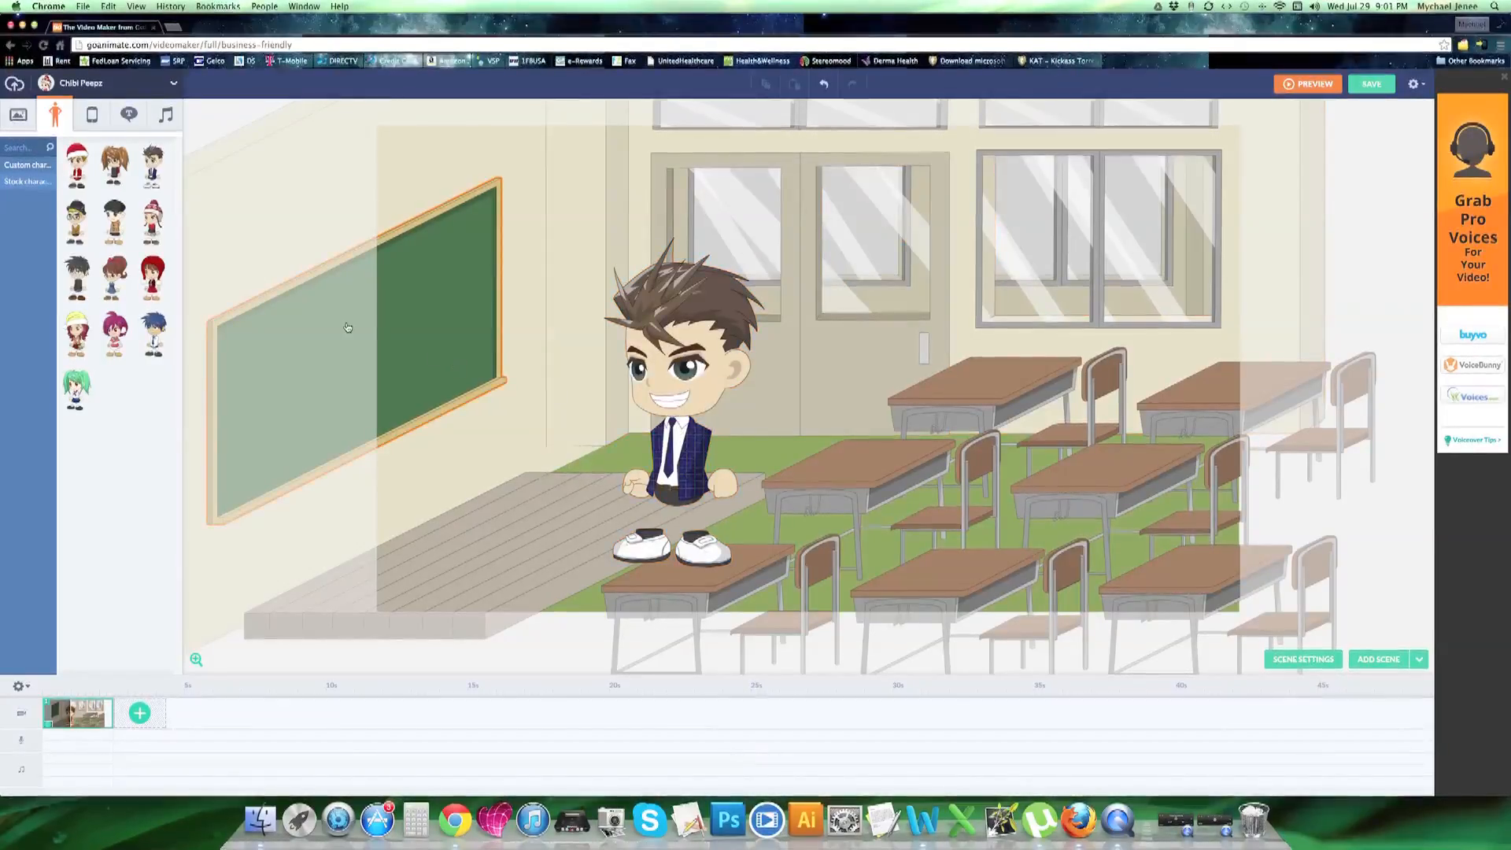
{"action": "left_click_drag", "start_coordinate": [114, 166], "coordinate": [494, 492]}
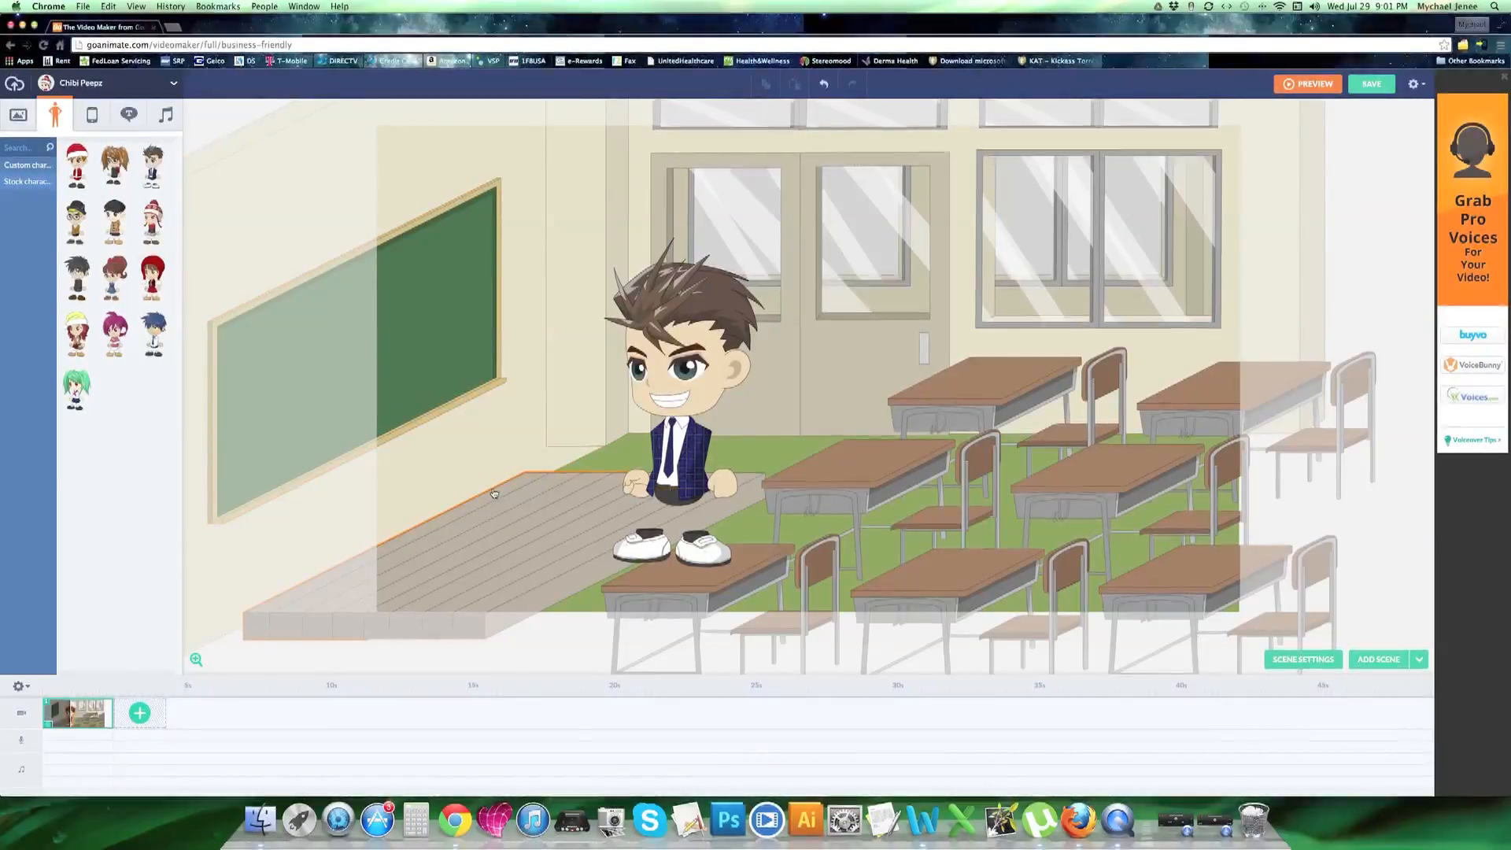
{"action": "left_click_drag", "start_coordinate": [503, 423], "coordinate": [501, 385]}
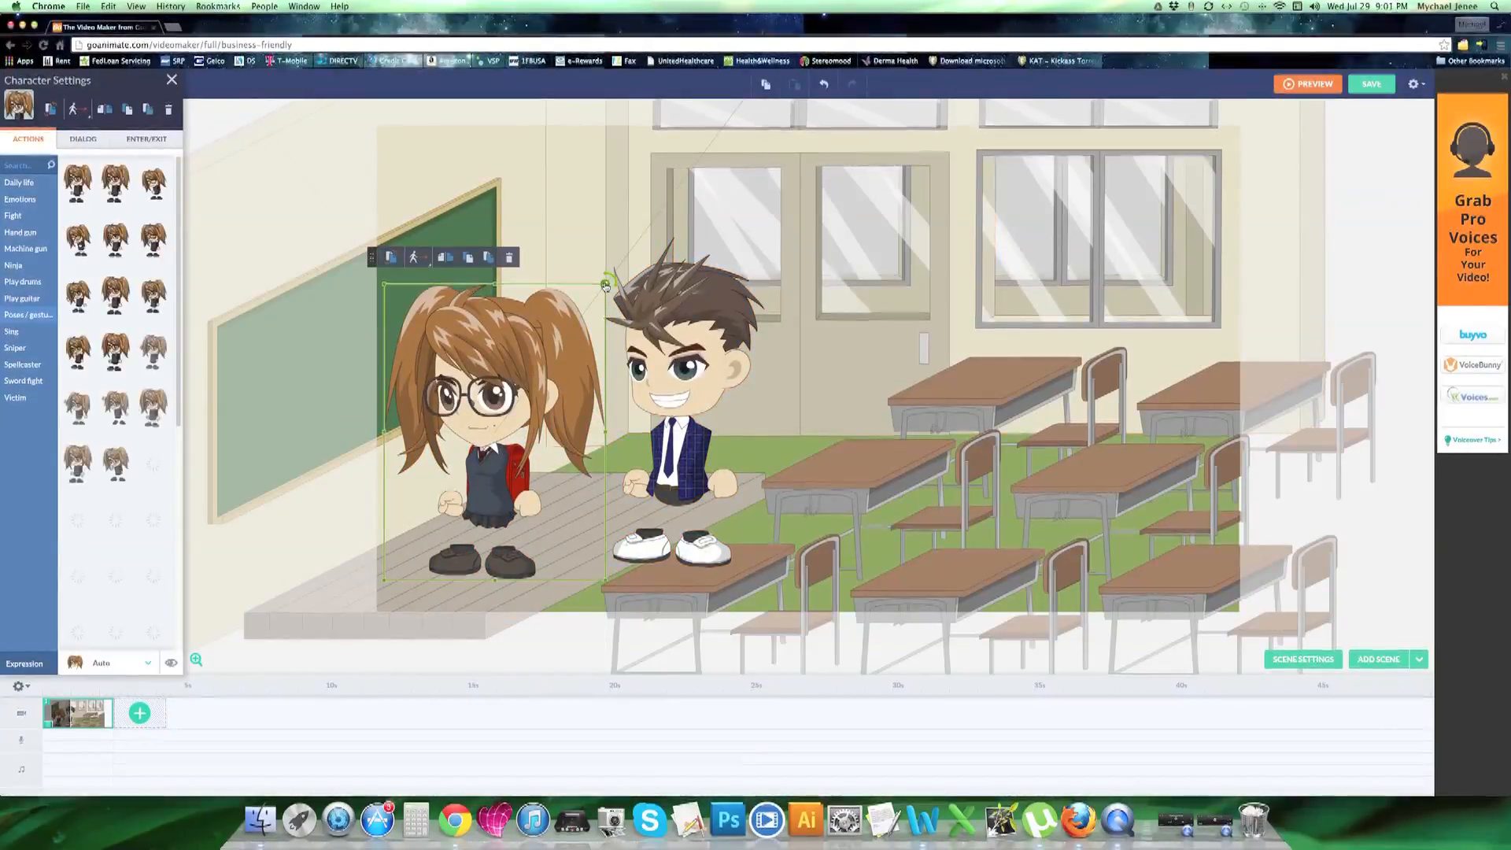
Scale down both the pigtailed girl and the boy in the blazer to fit the classroom
{"action": "left_click_drag", "start_coordinate": [605, 285], "coordinate": [574, 348]}
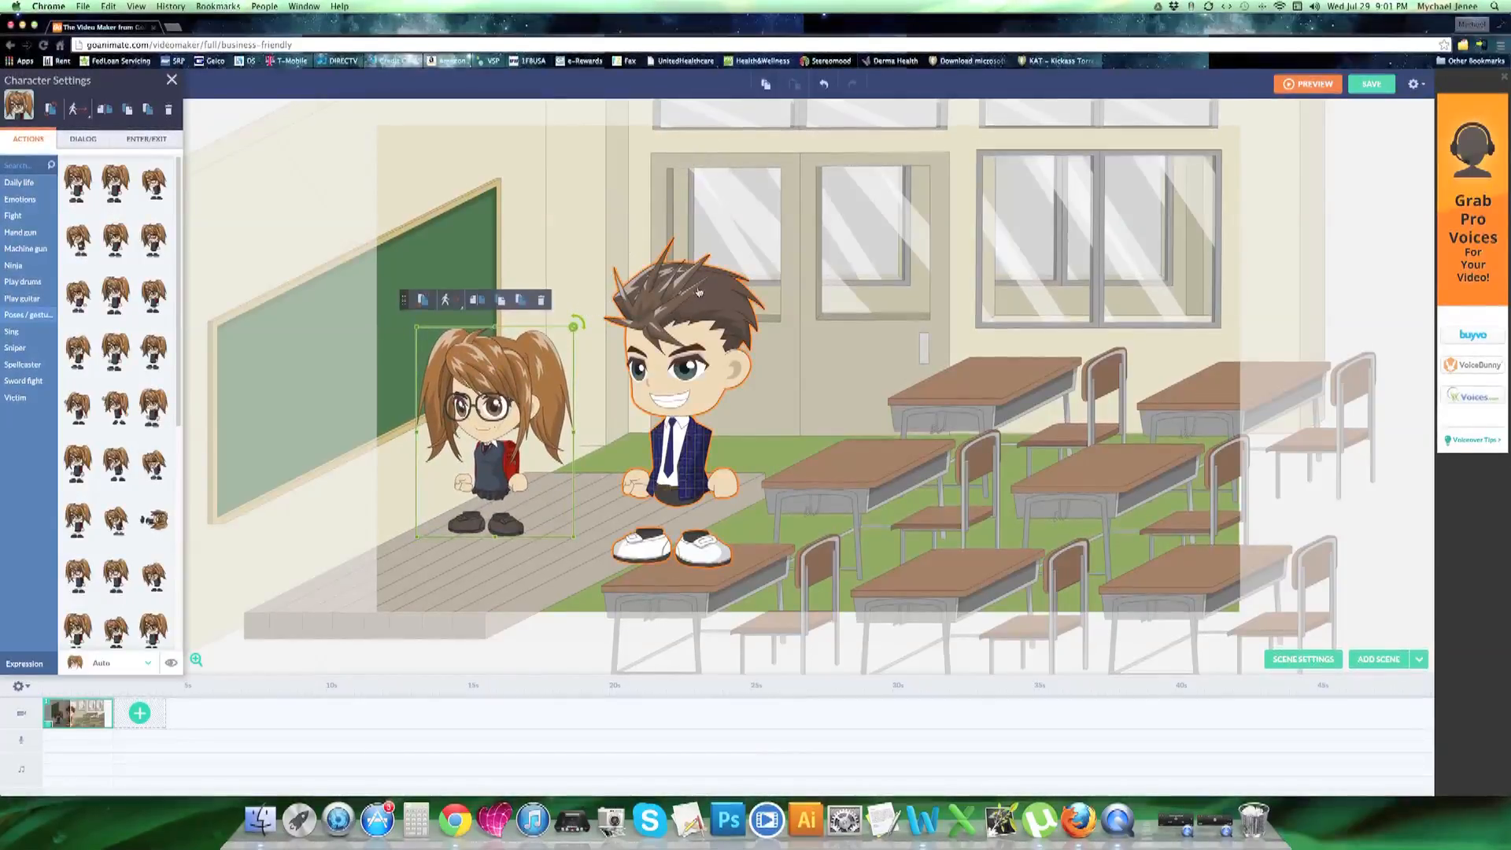
{"action": "left_click", "coordinate": [738, 277]}
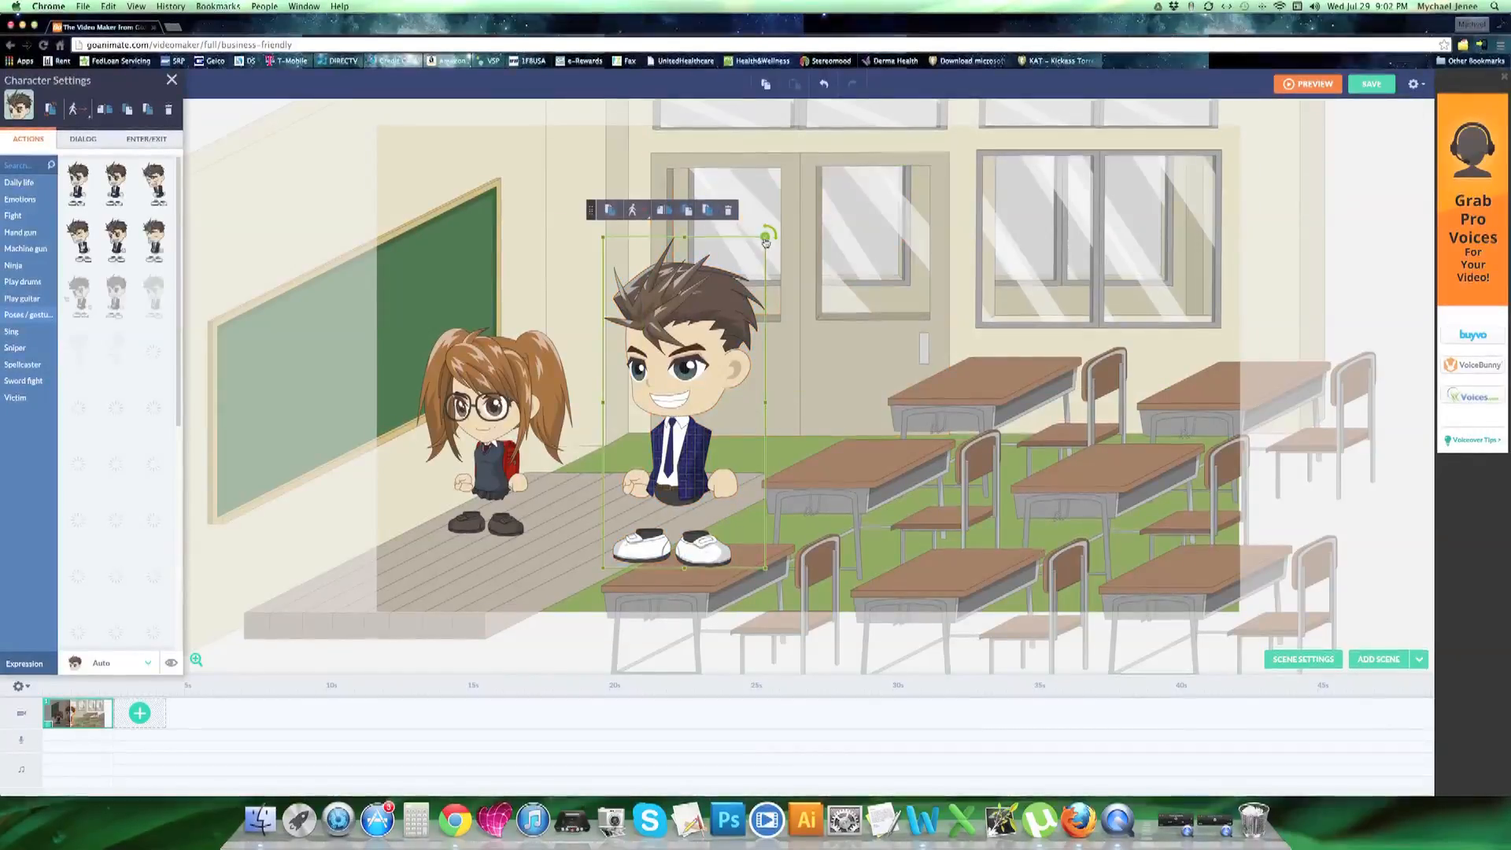
{"action": "left_click_drag", "start_coordinate": [766, 241], "coordinate": [750, 304]}
Flip the pigtailed girl horizontally so that she faces the boy
{"action": "left_click", "coordinate": [521, 381]}
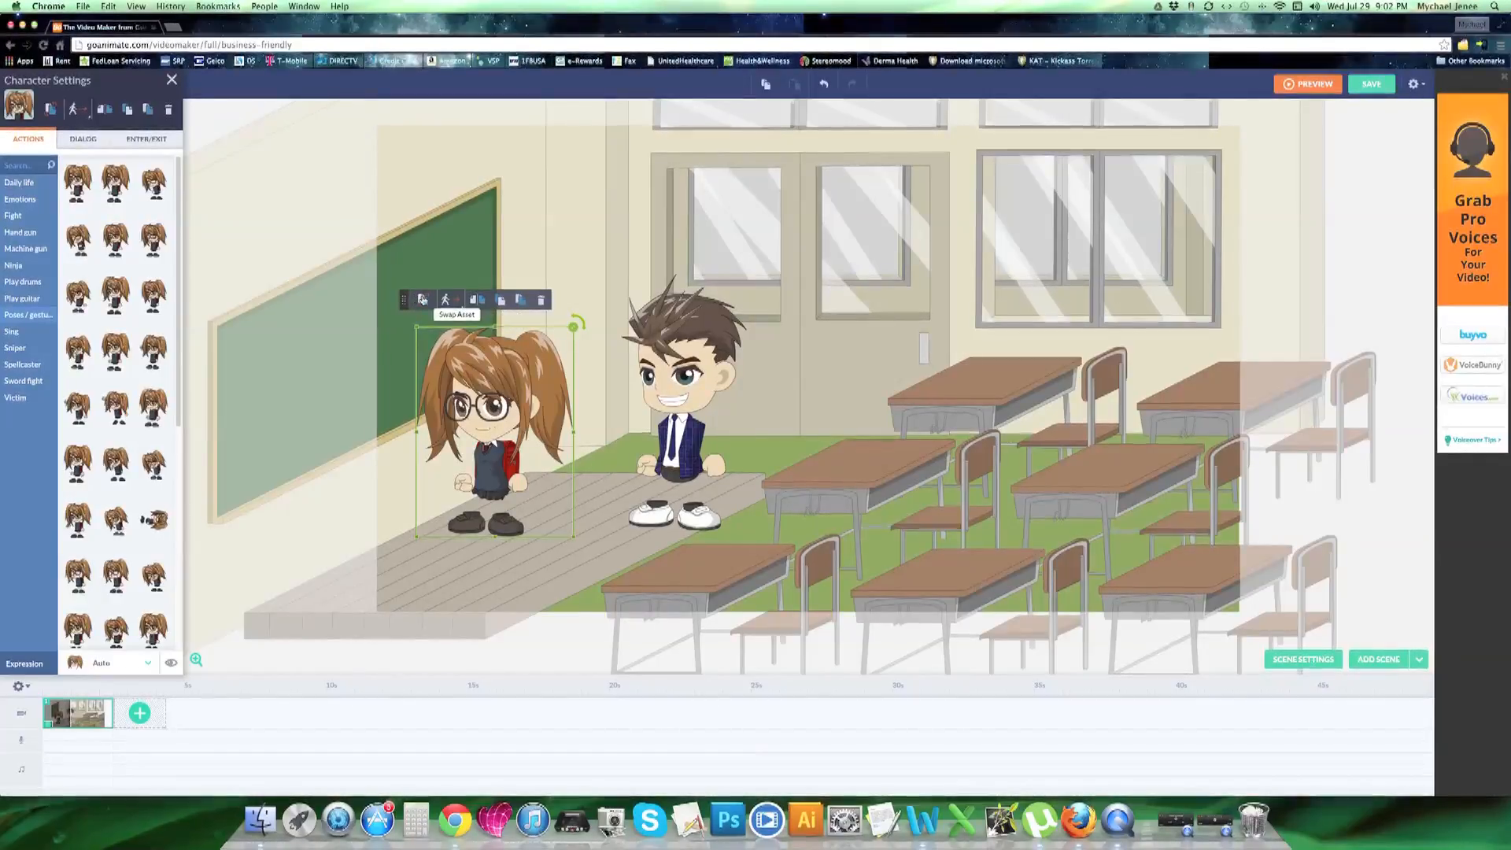
{"action": "left_click", "coordinate": [485, 304]}
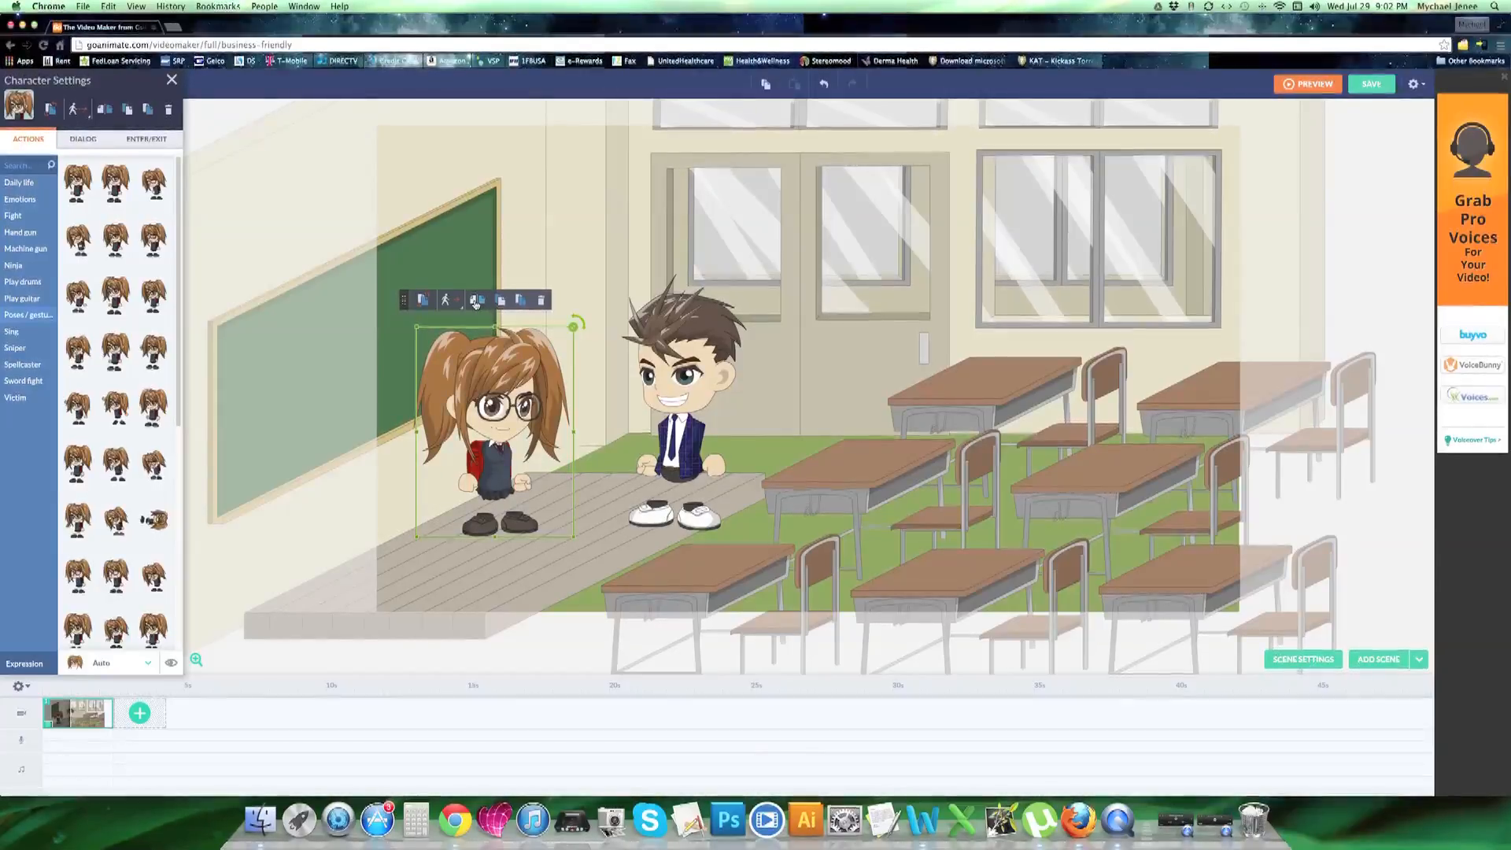
{"action": "left_click", "coordinate": [475, 304]}
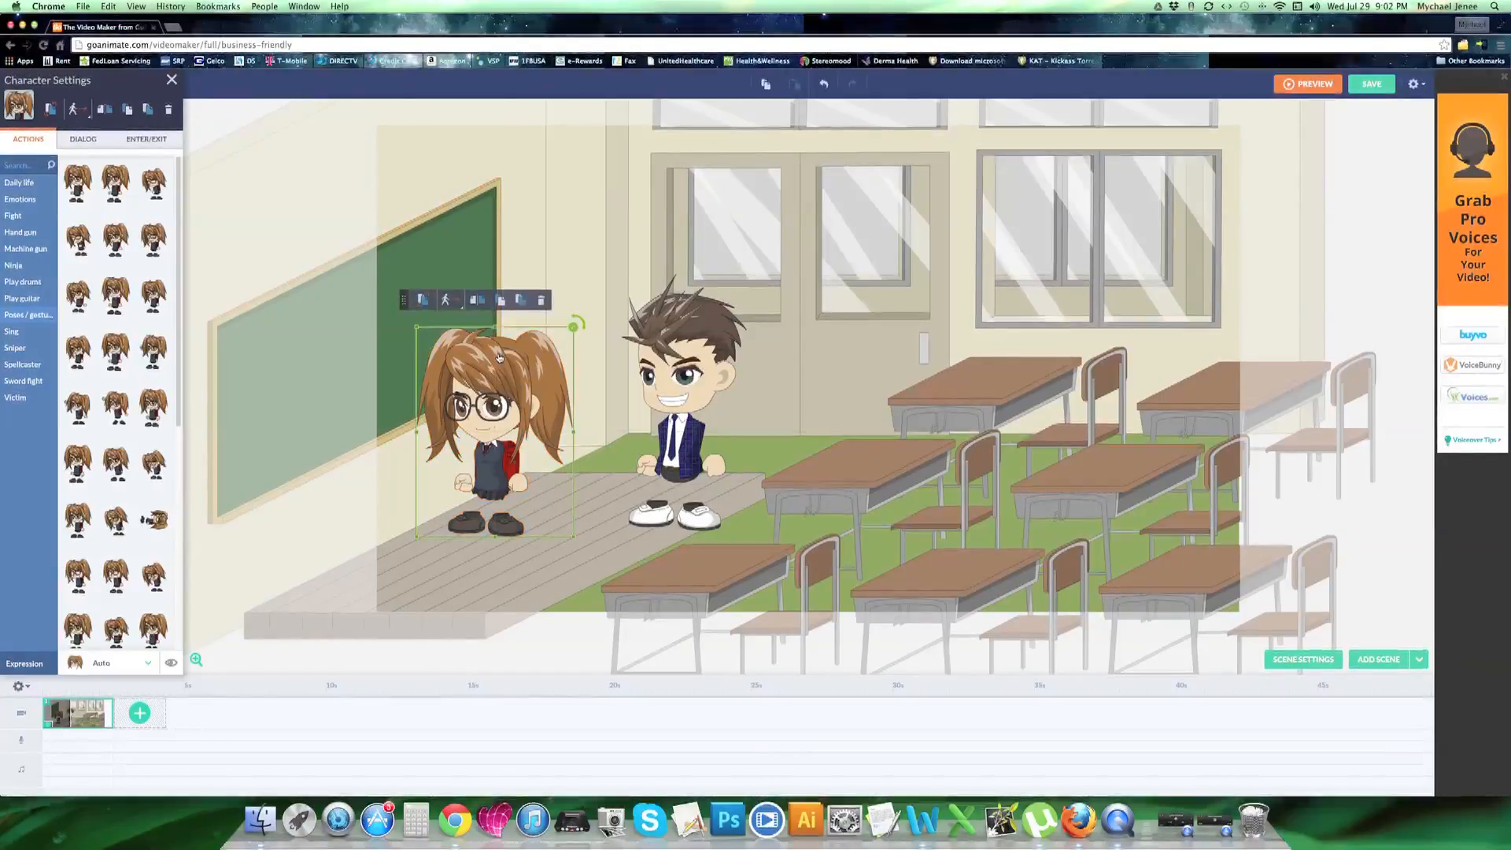
{"action": "left_click", "coordinate": [486, 305]}
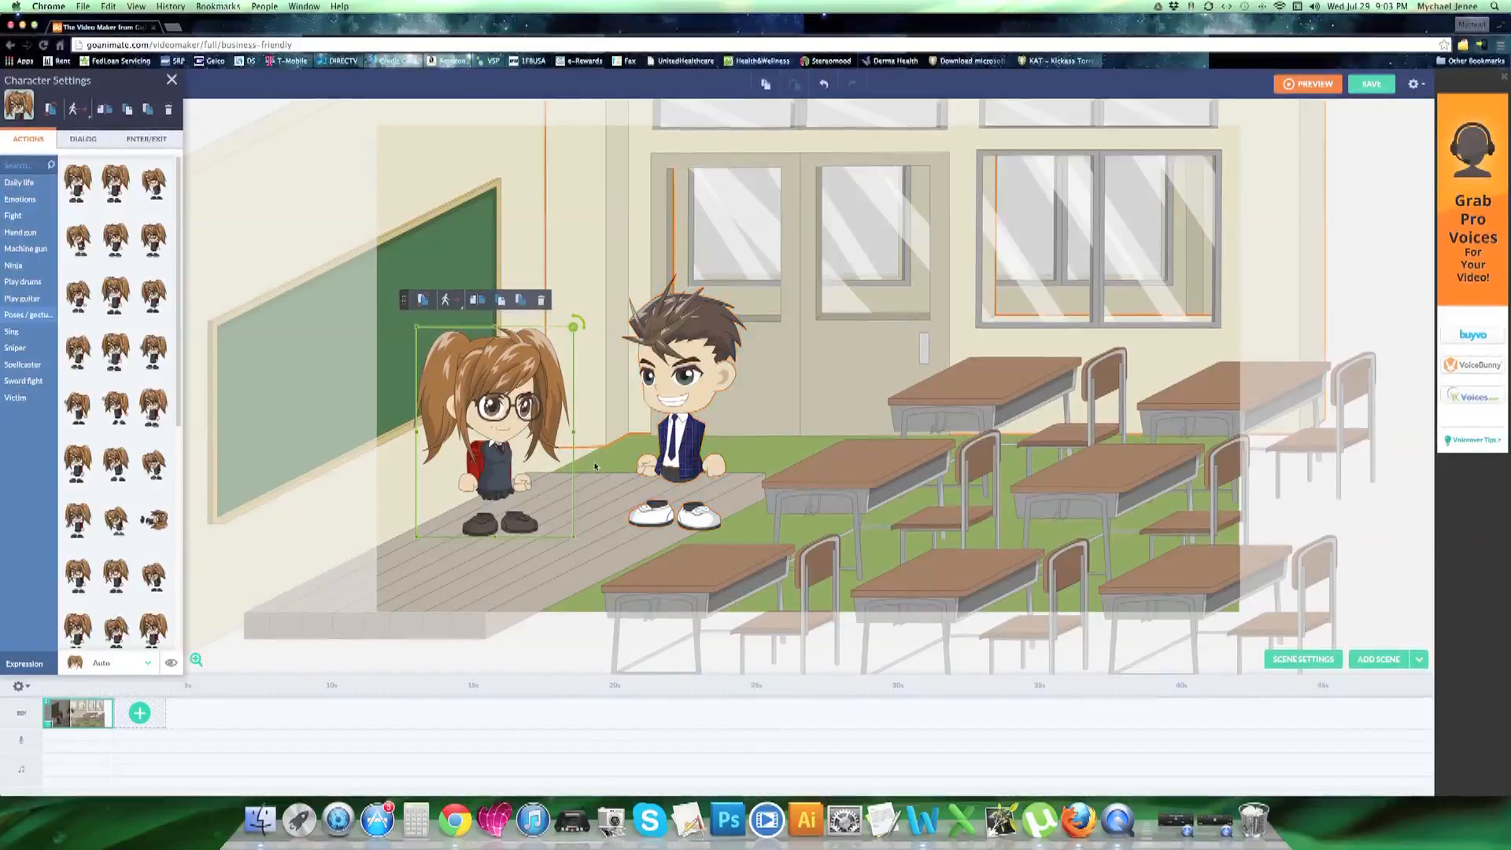
Start adding a text-to-speech voice to the pigtailed girl's dialog
{"action": "right_click", "coordinate": [77, 715]}
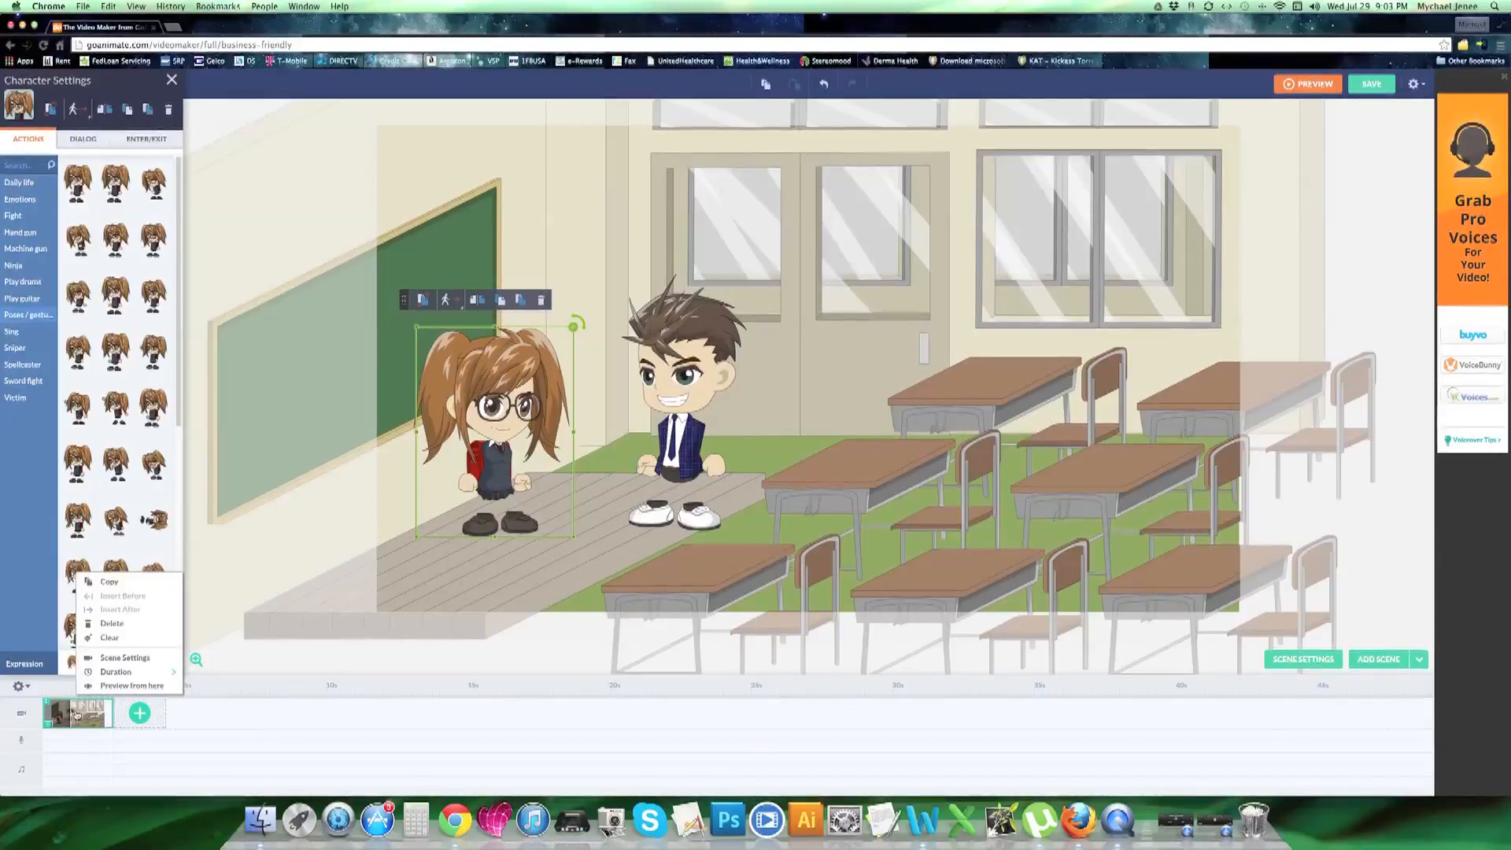
{"action": "left_click", "coordinate": [475, 418]}
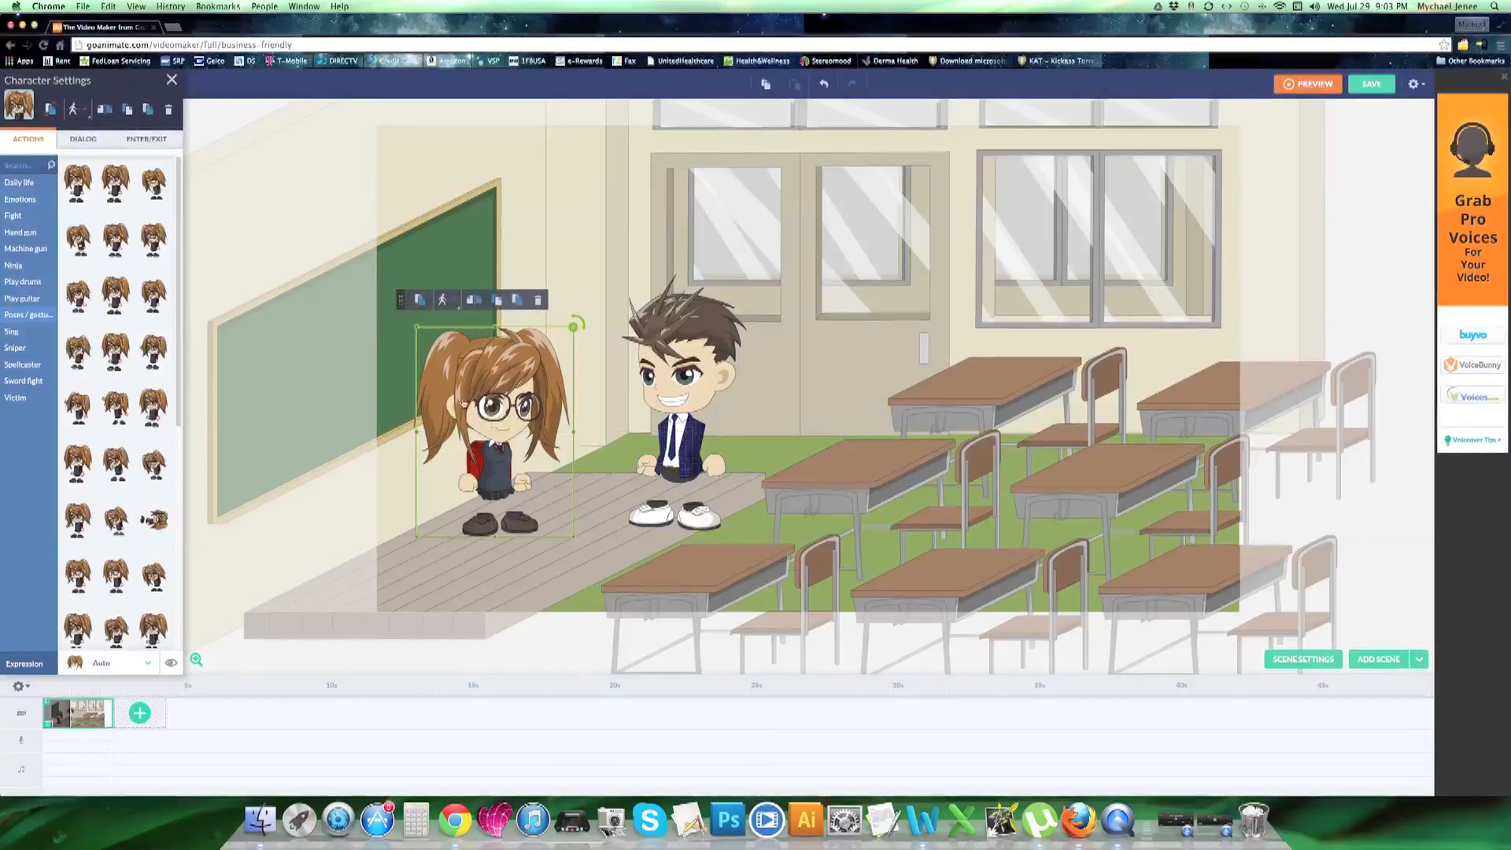
{"action": "left_click", "coordinate": [82, 139]}
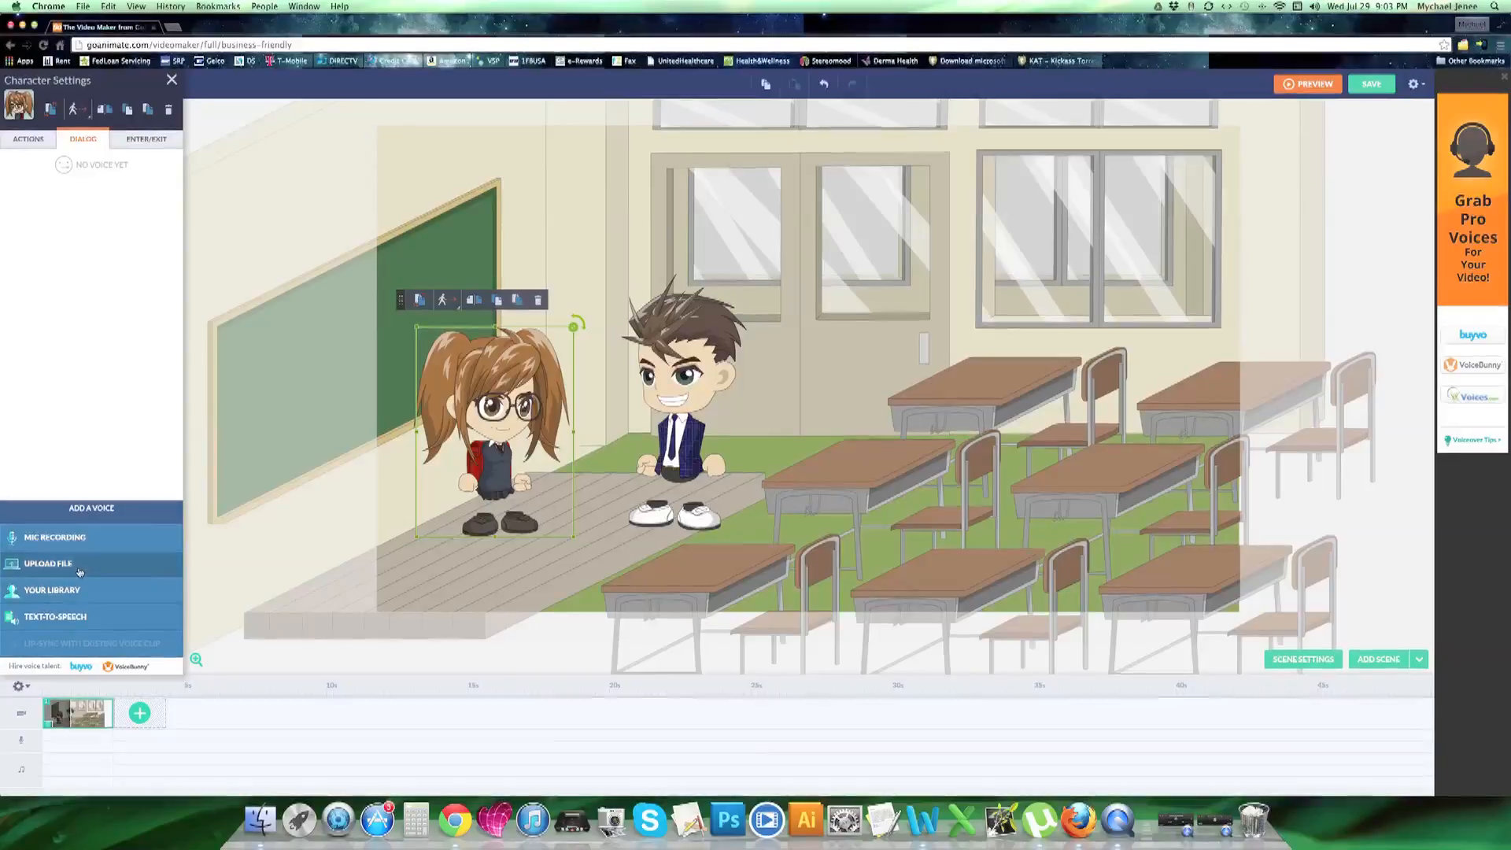
{"action": "left_click", "coordinate": [77, 618]}
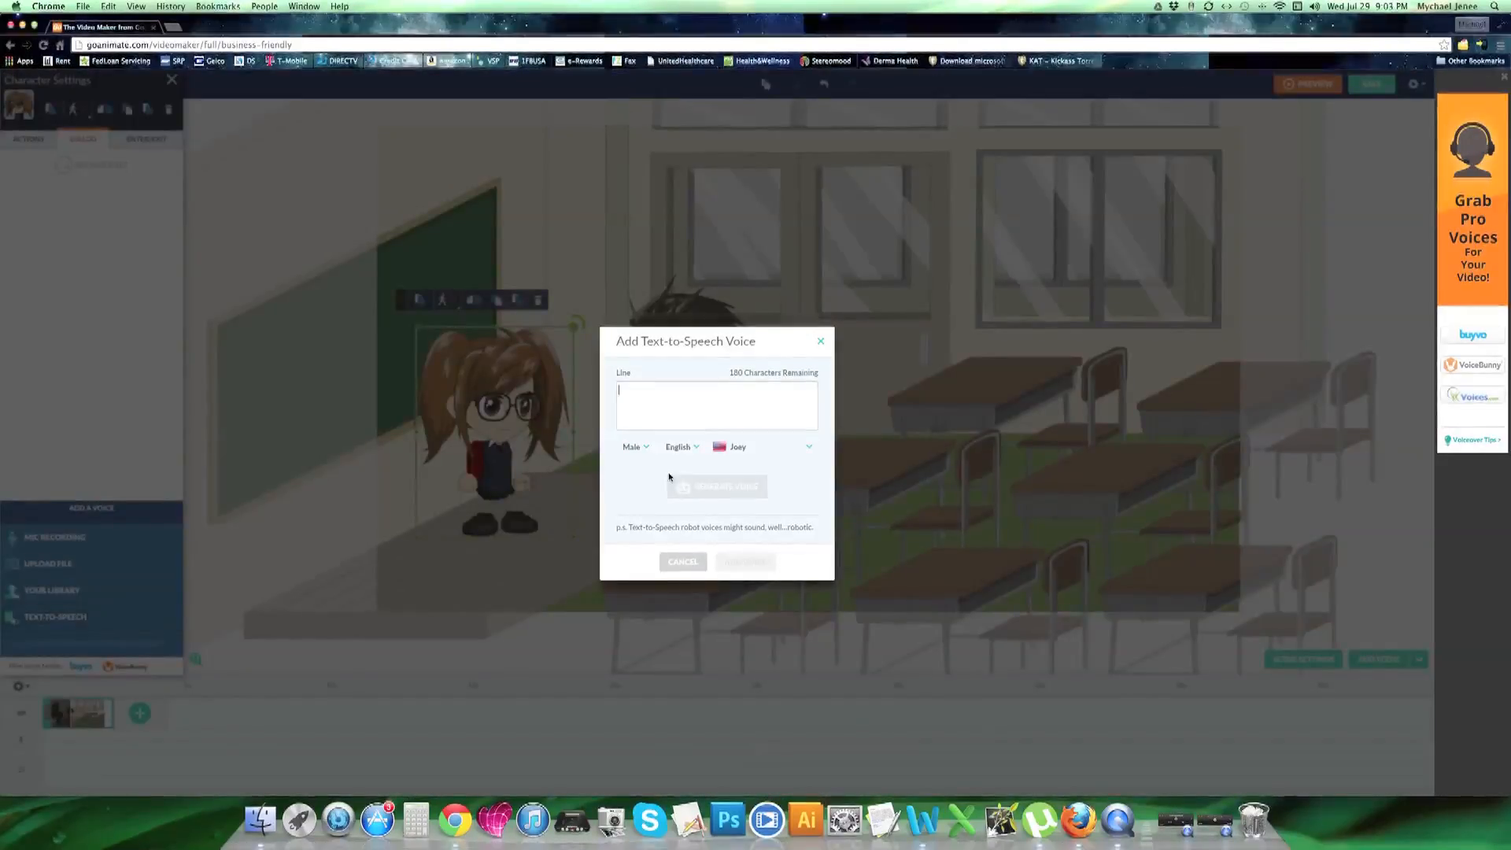
Look through the available male voices and set the girl's text-to-speech voice gender to Female
{"action": "left_click", "coordinate": [812, 448]}
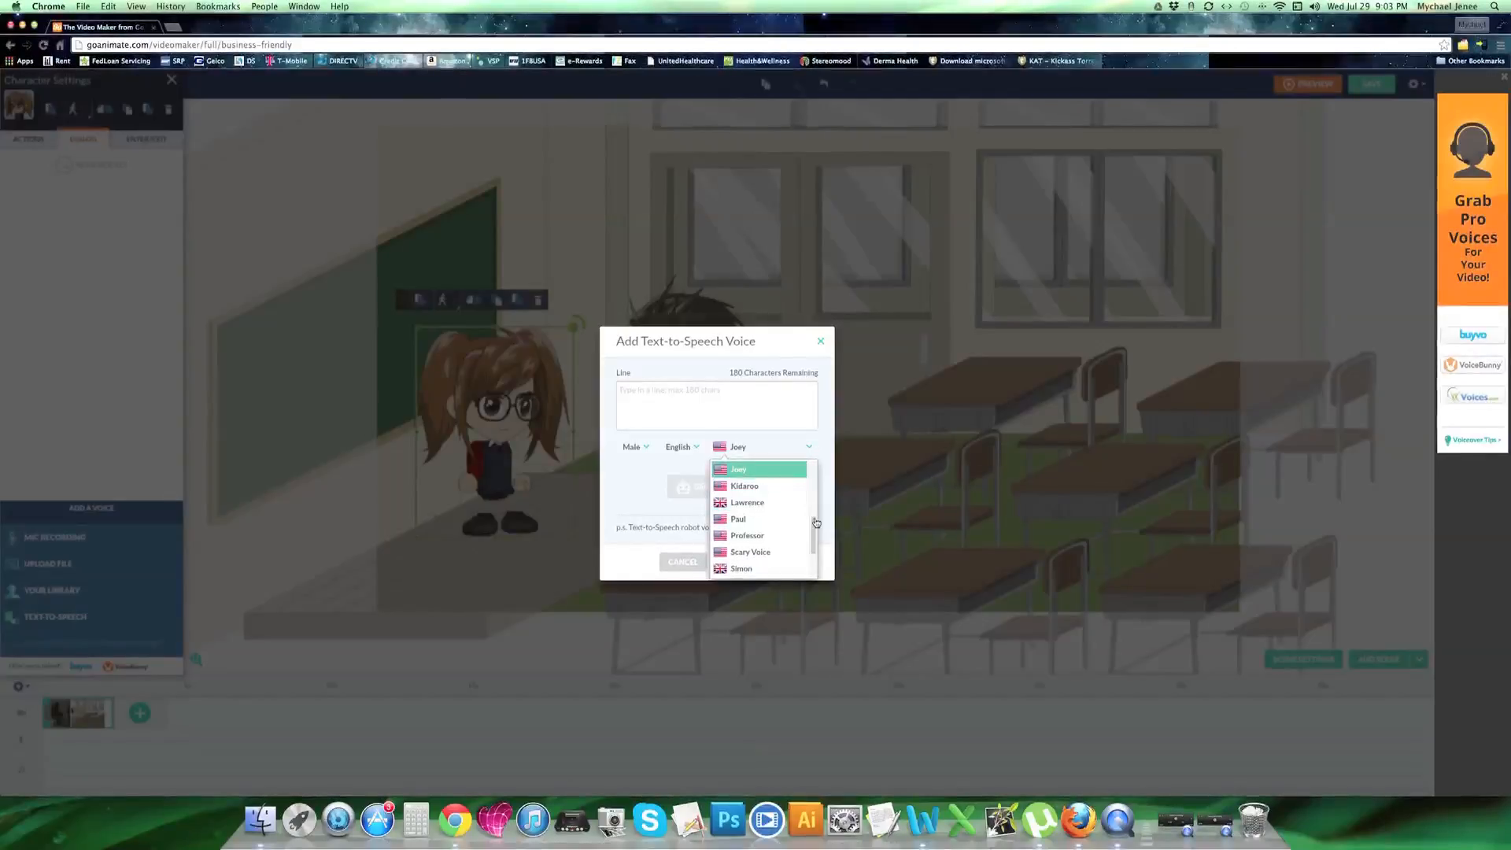
{"action": "left_click", "coordinate": [812, 449]}
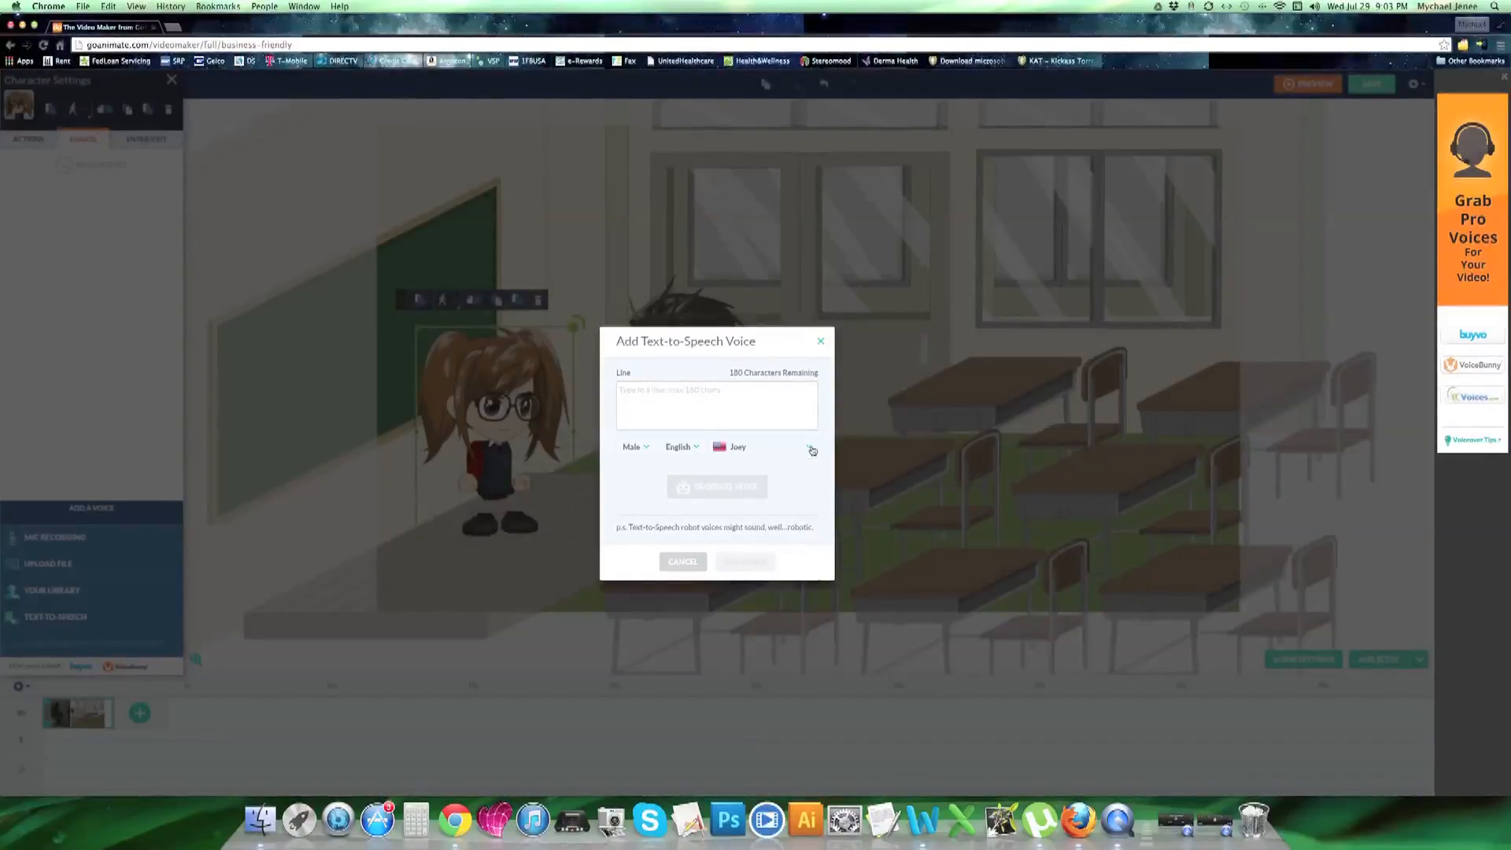
{"action": "left_click", "coordinate": [812, 449]}
{"action": "left_click", "coordinate": [812, 449]}
{"action": "left_click", "coordinate": [813, 449]}
{"action": "left_click", "coordinate": [812, 449]}
{"action": "left_click", "coordinate": [646, 450]}
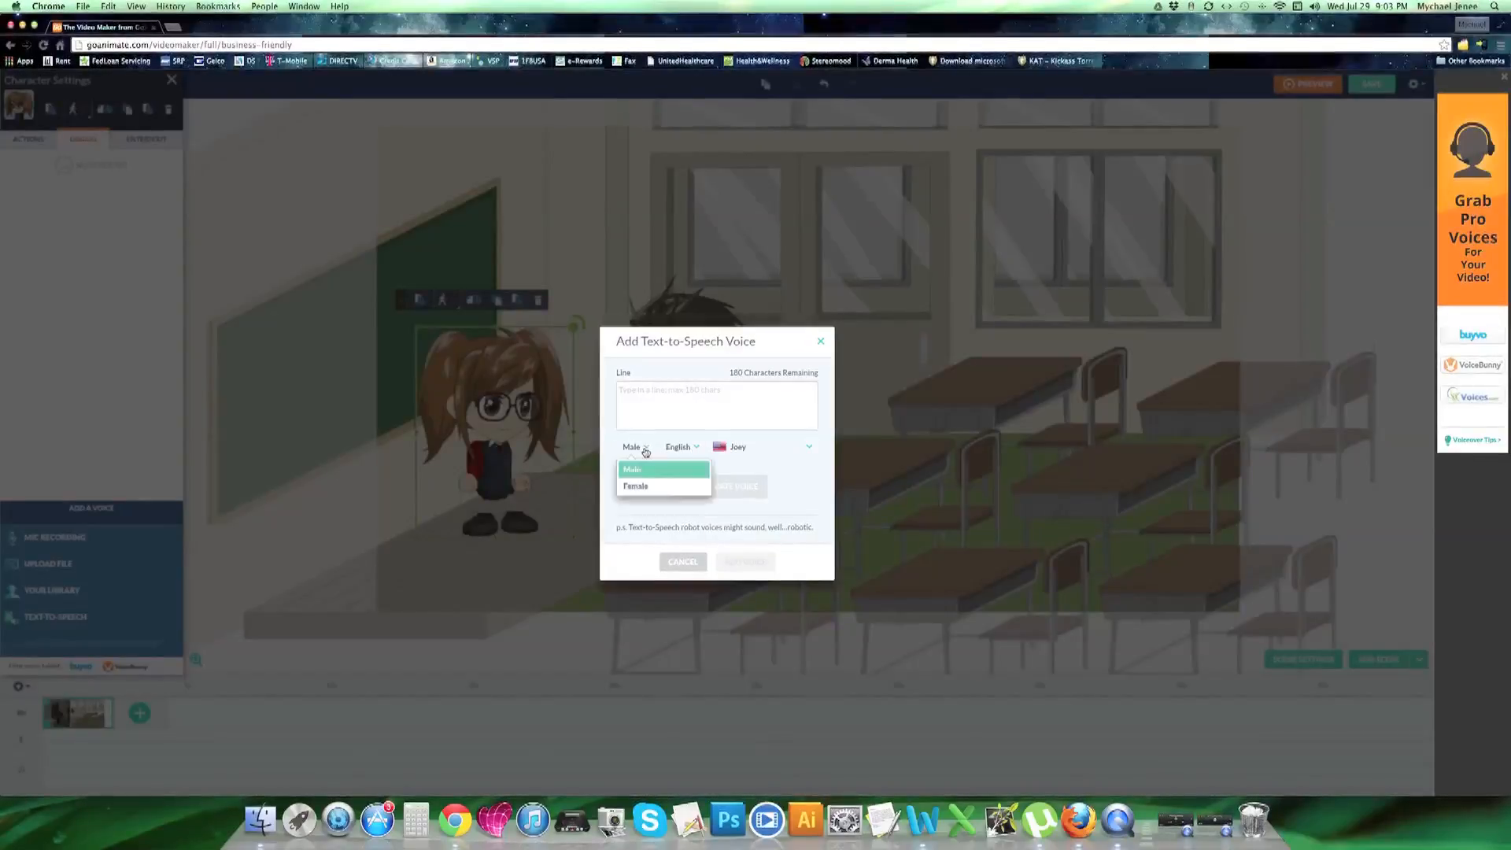
{"action": "left_click", "coordinate": [647, 488]}
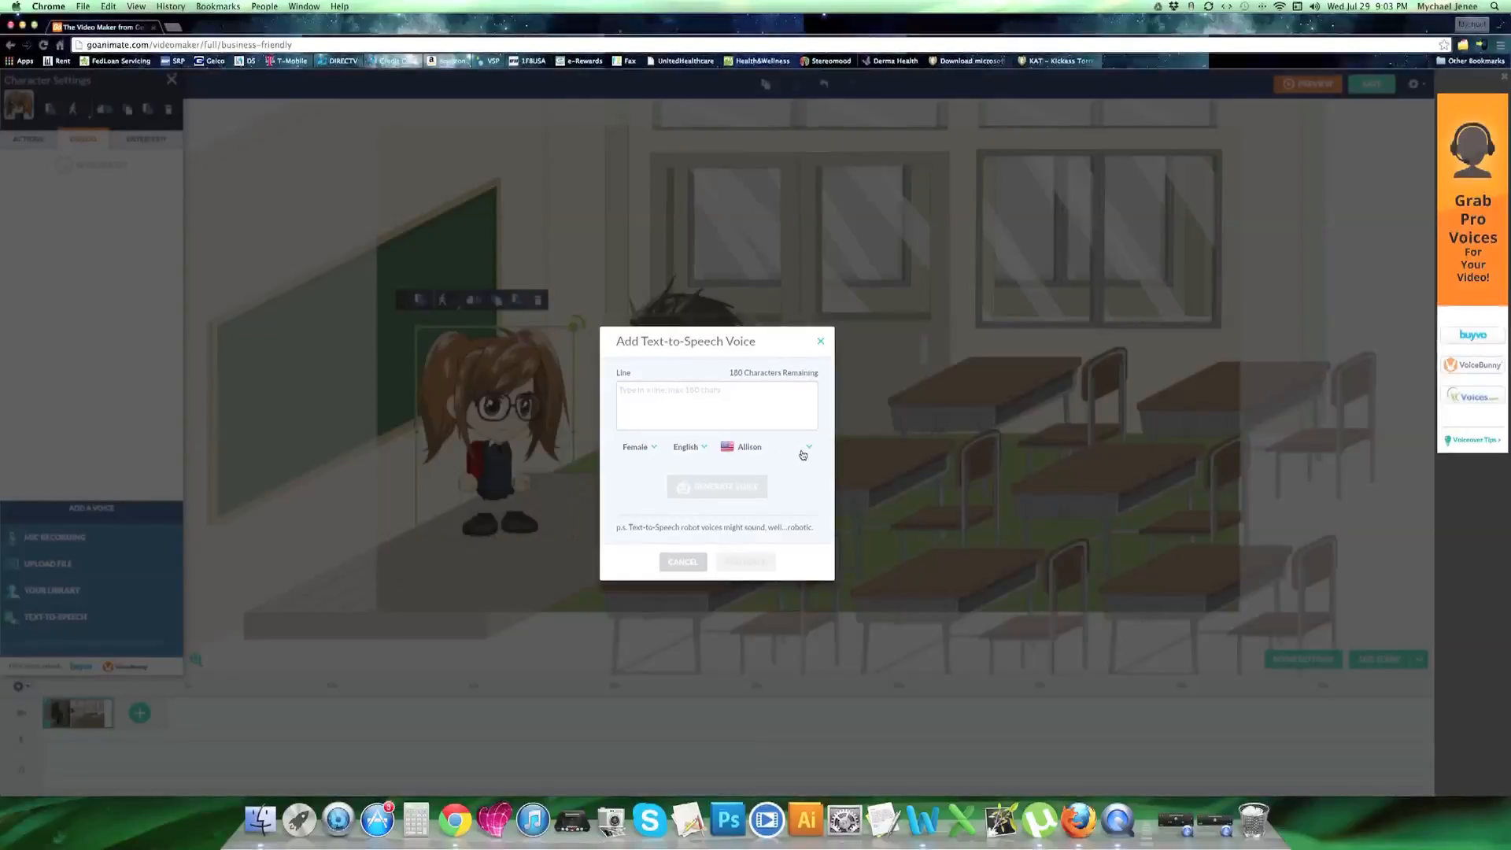
Enter the girl's text-to-speech line "what did you learn in history today", ending with the boy's first name and a question mark
{"action": "left_click", "coordinate": [675, 394]}
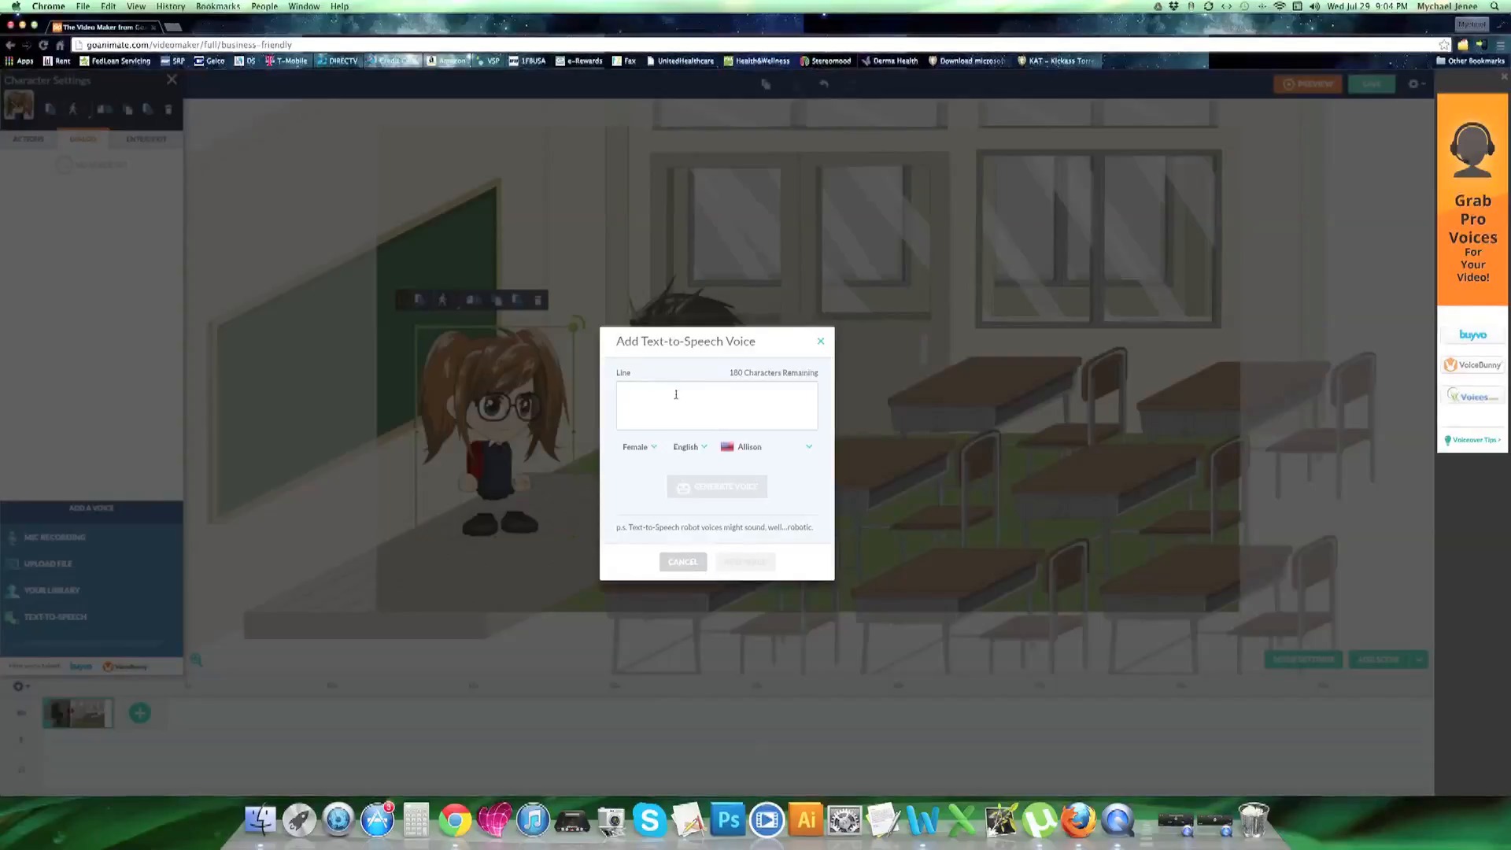
{"action": "left_click", "coordinate": [676, 394]}
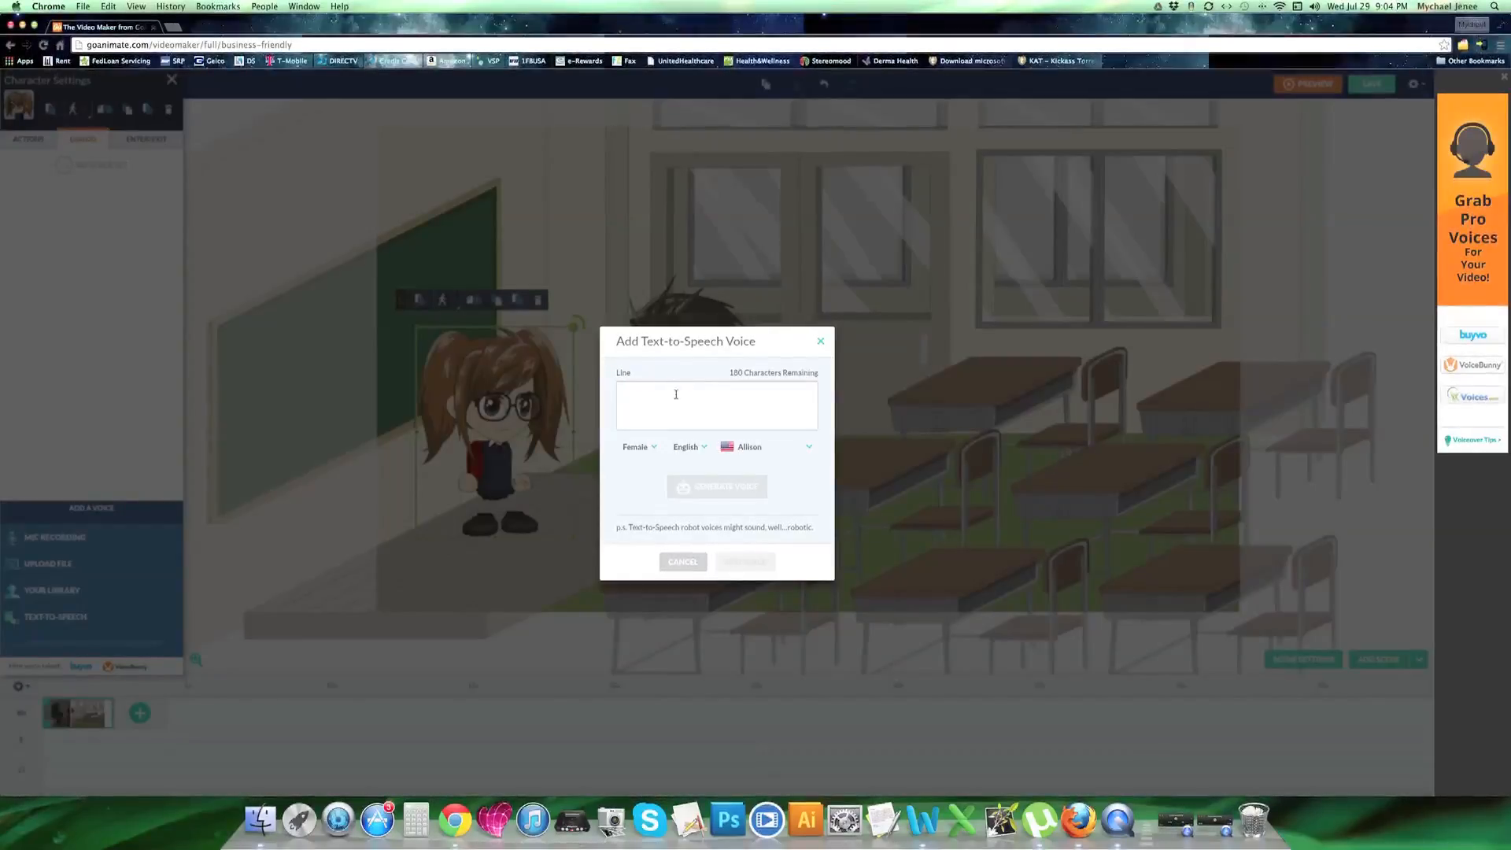
{"action": "type", "text": "what"}
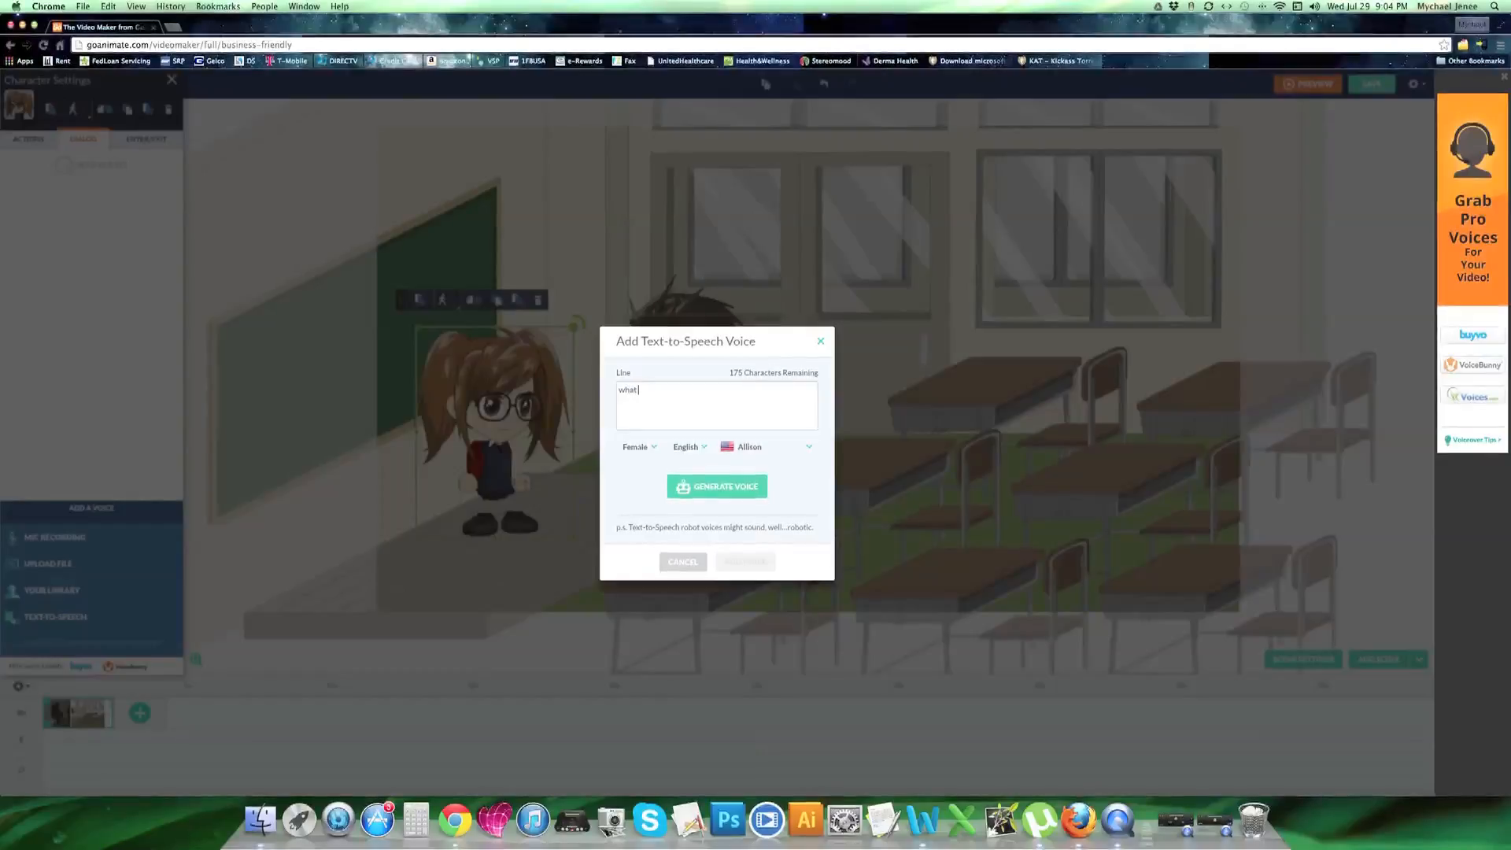
{"action": "type", "text": " did you"}
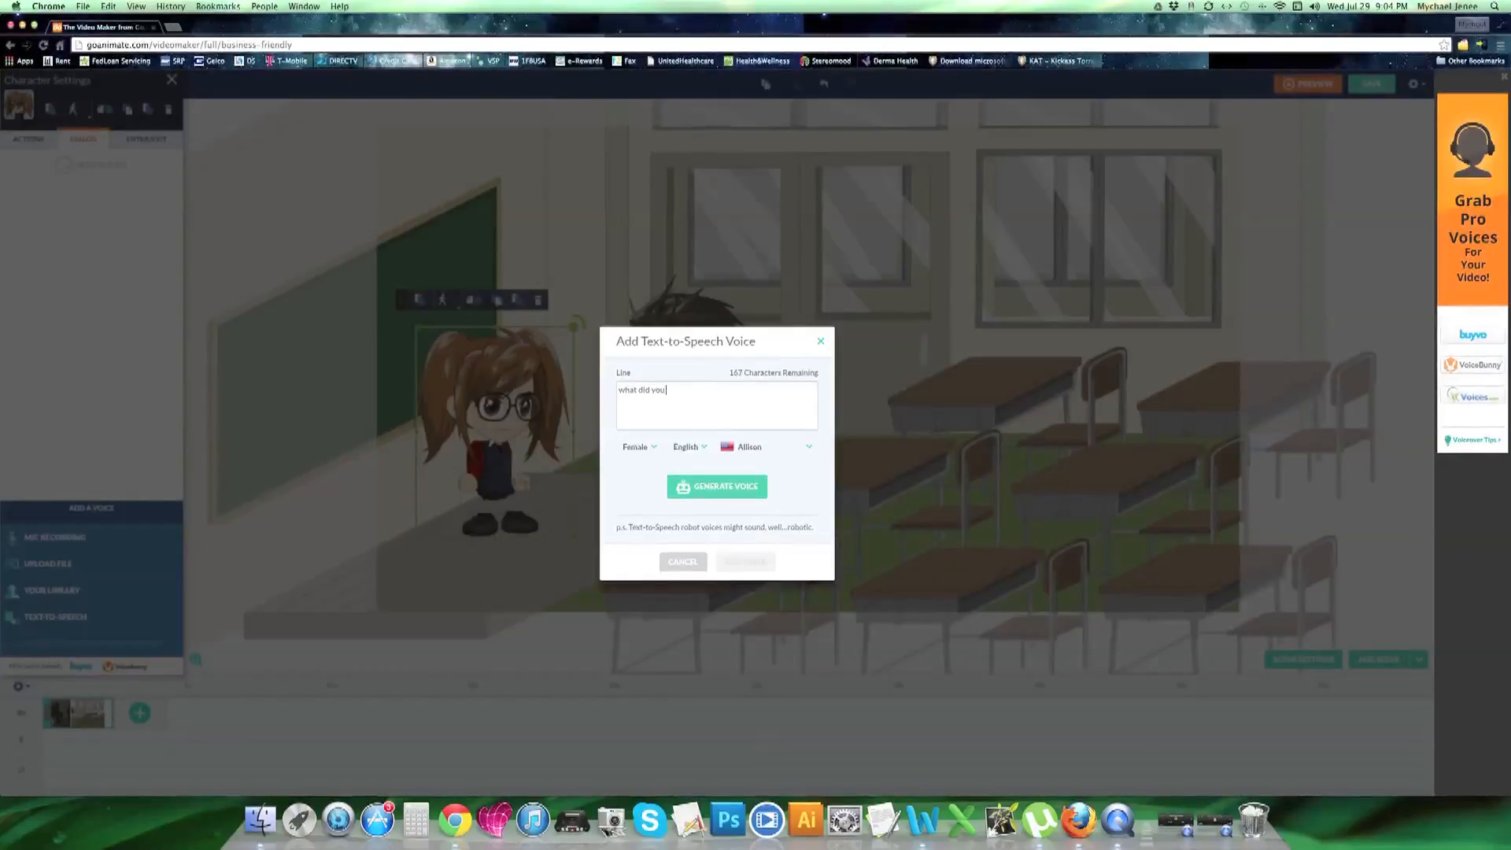
{"action": "type", "text": " learn in history tod"}
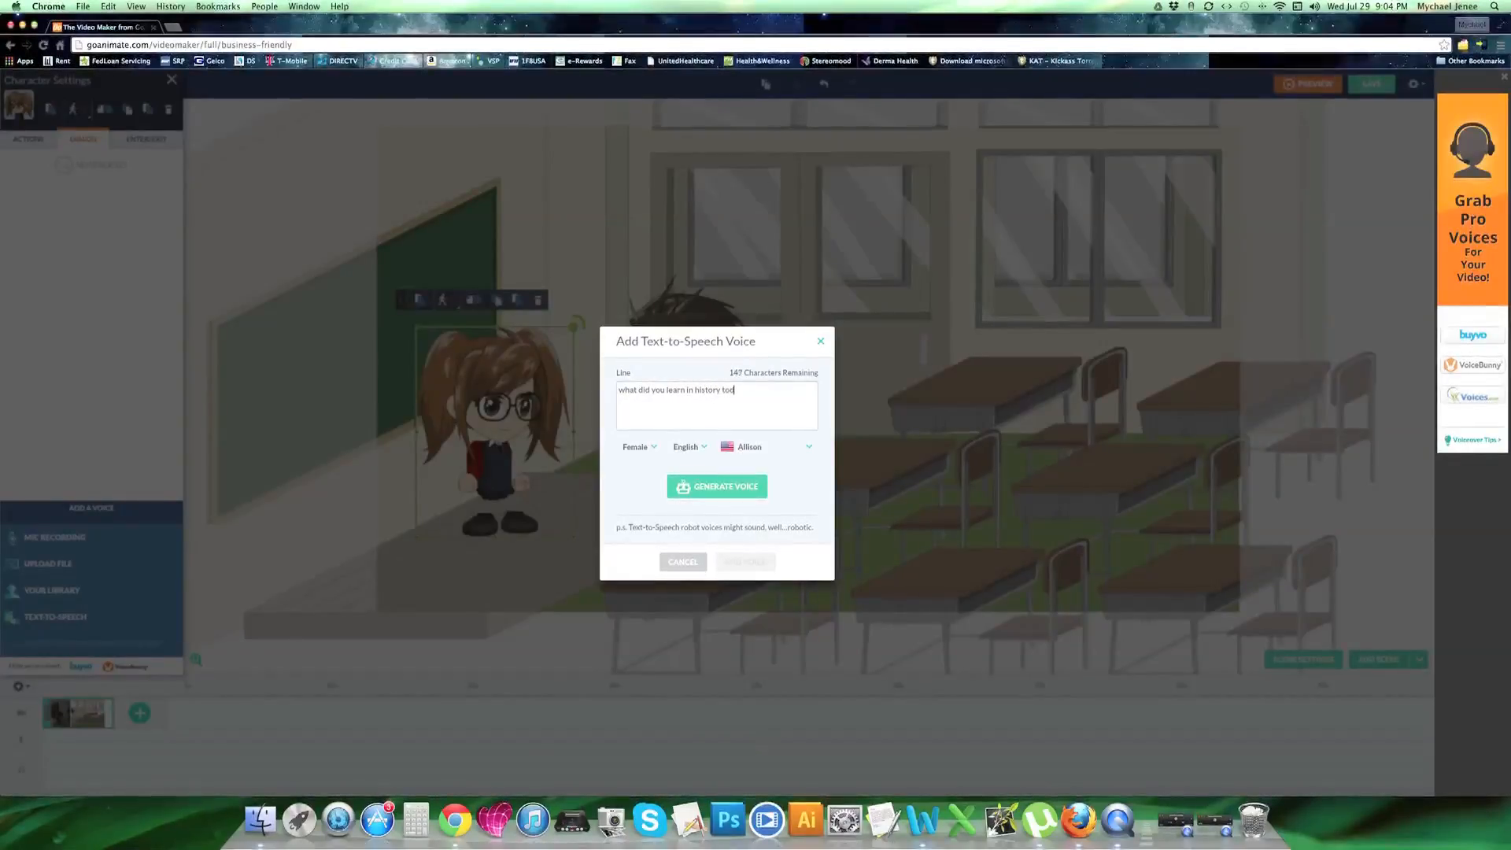
{"action": "type", "text": "ay joey"}
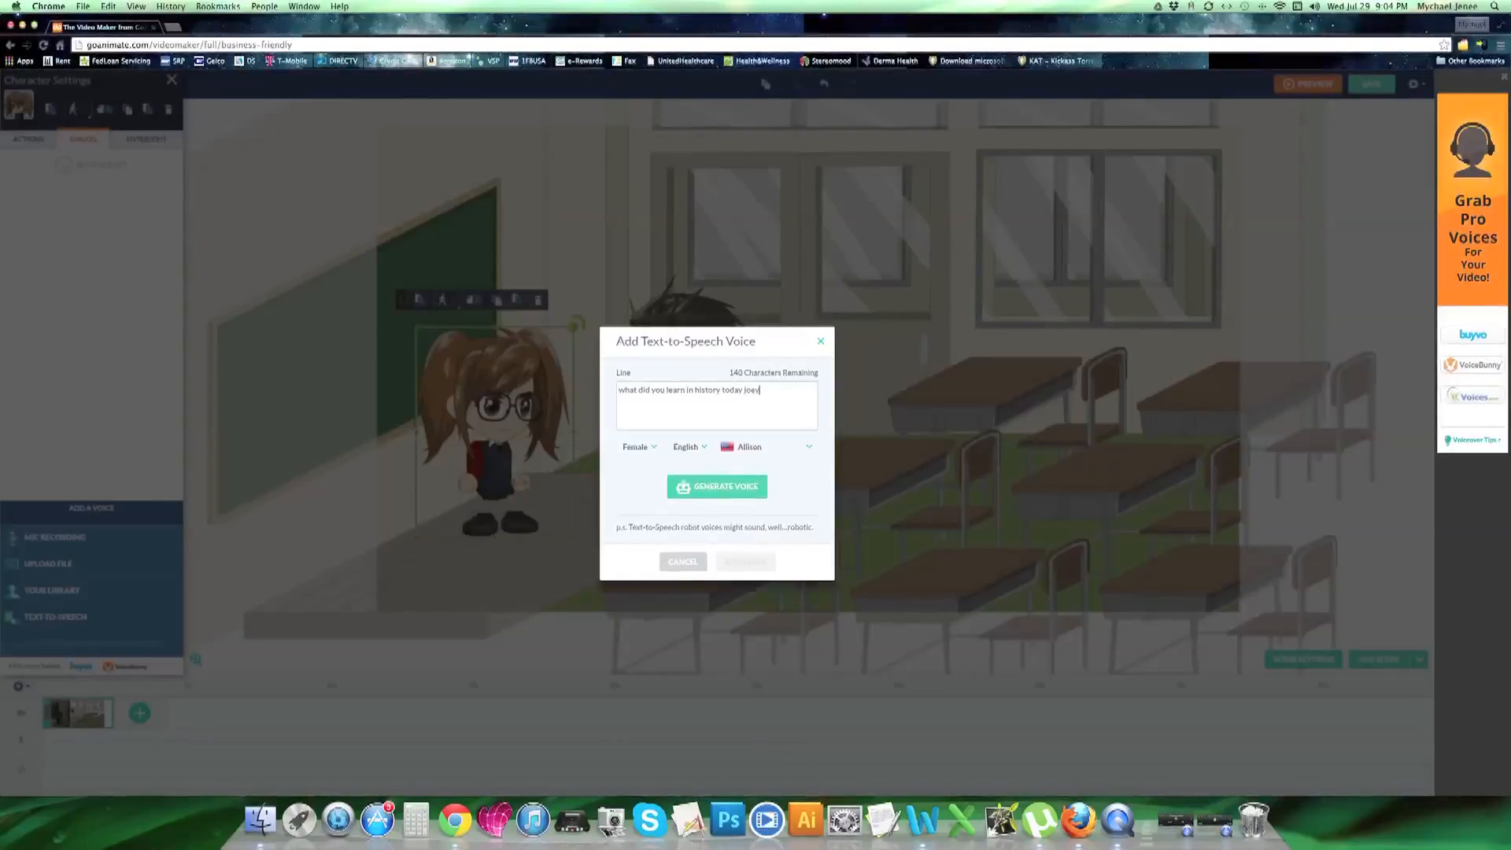
{"action": "type", "text": "?"}
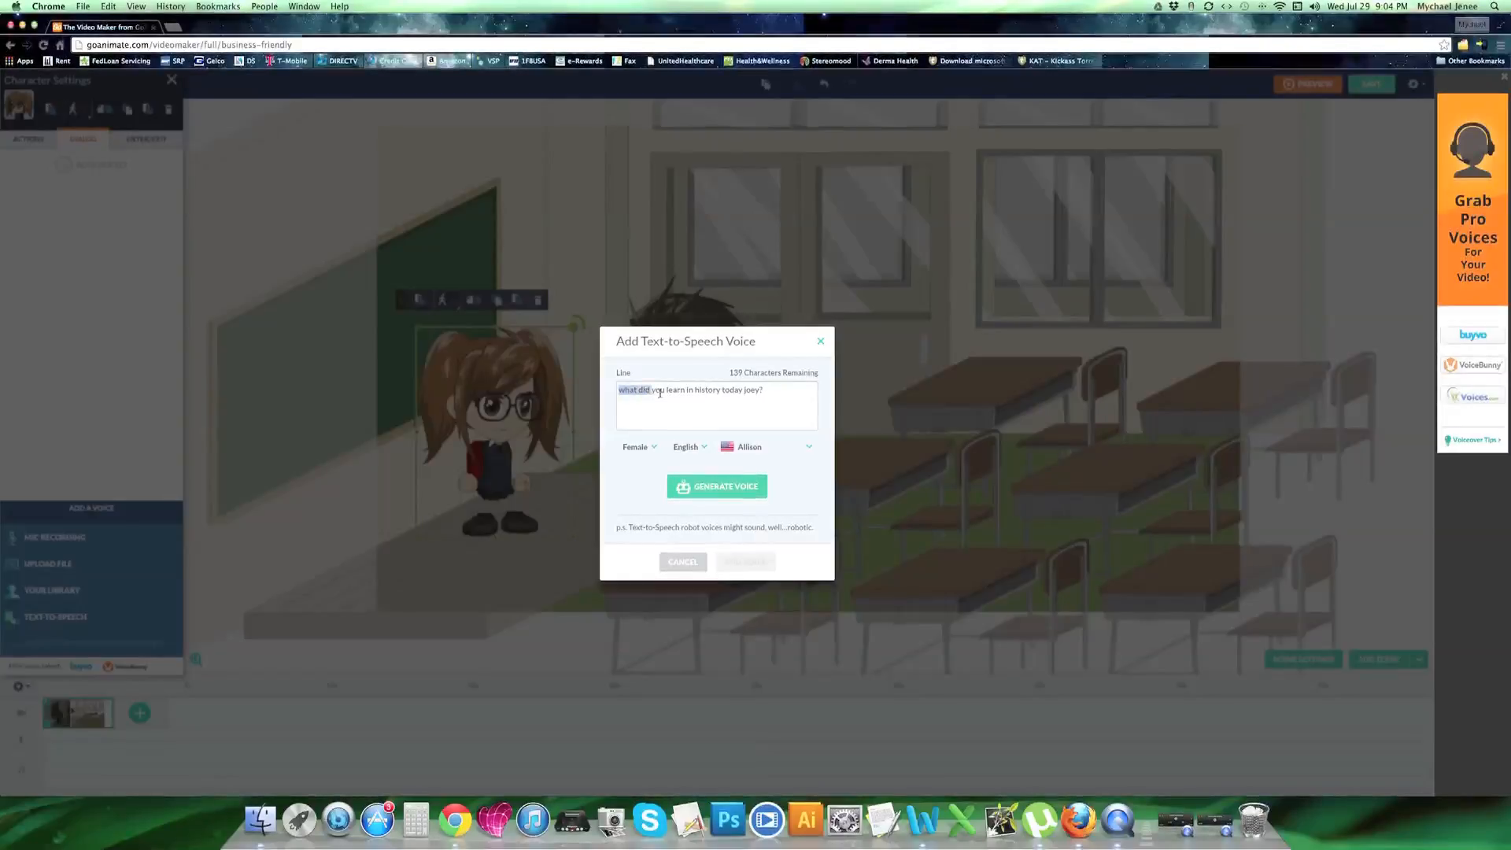
Add the generated voice for the typed line to the girl's dialog and preview the video with it
{"action": "left_click_drag", "start_coordinate": [660, 392], "coordinate": [619, 388]}
{"action": "left_click", "coordinate": [770, 393]}
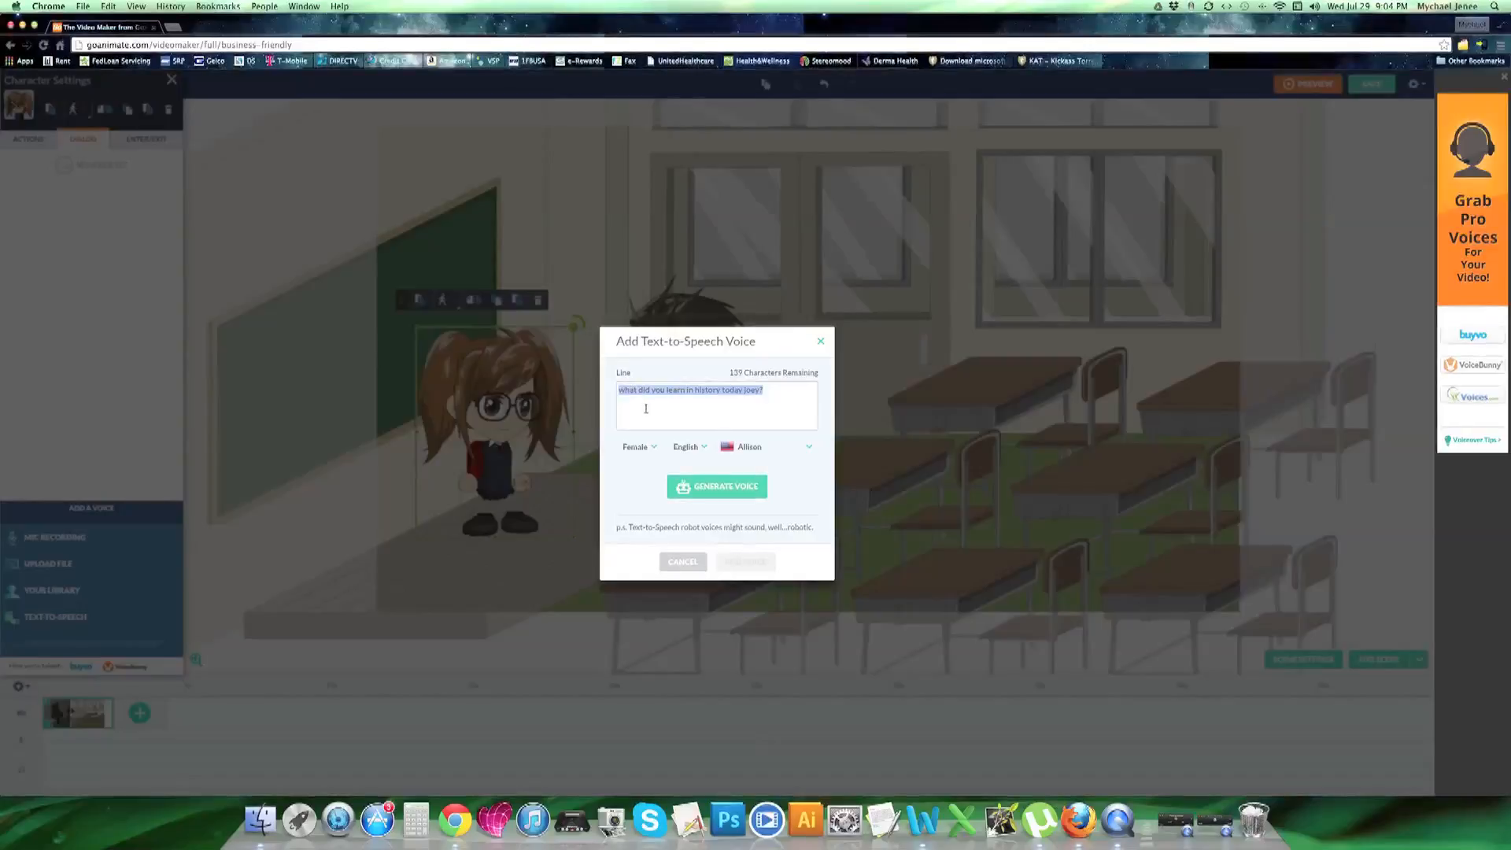
{"action": "left_click", "coordinate": [639, 391]}
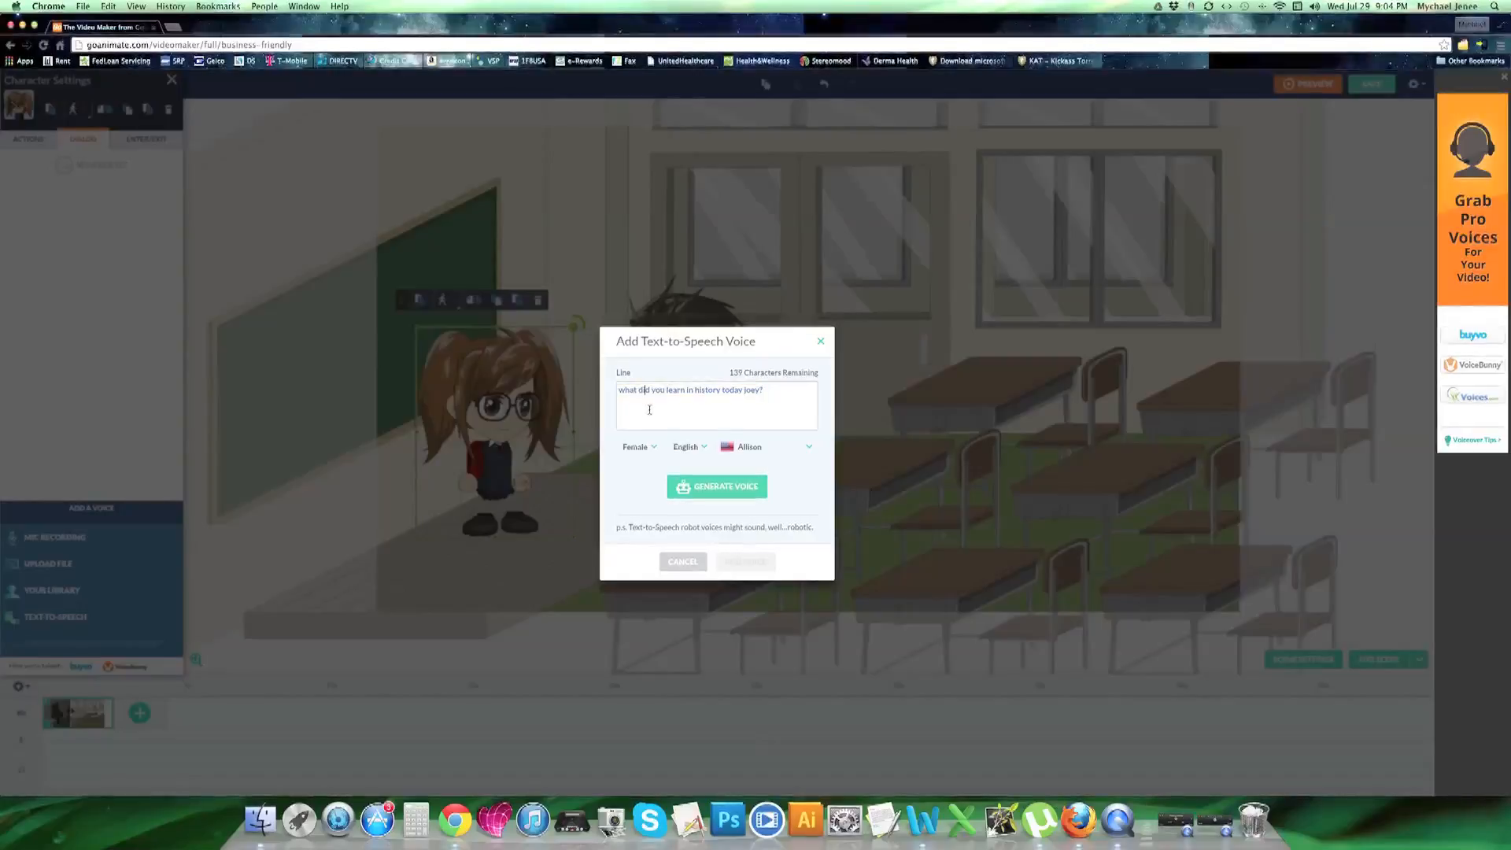
{"action": "left_click", "coordinate": [717, 488]}
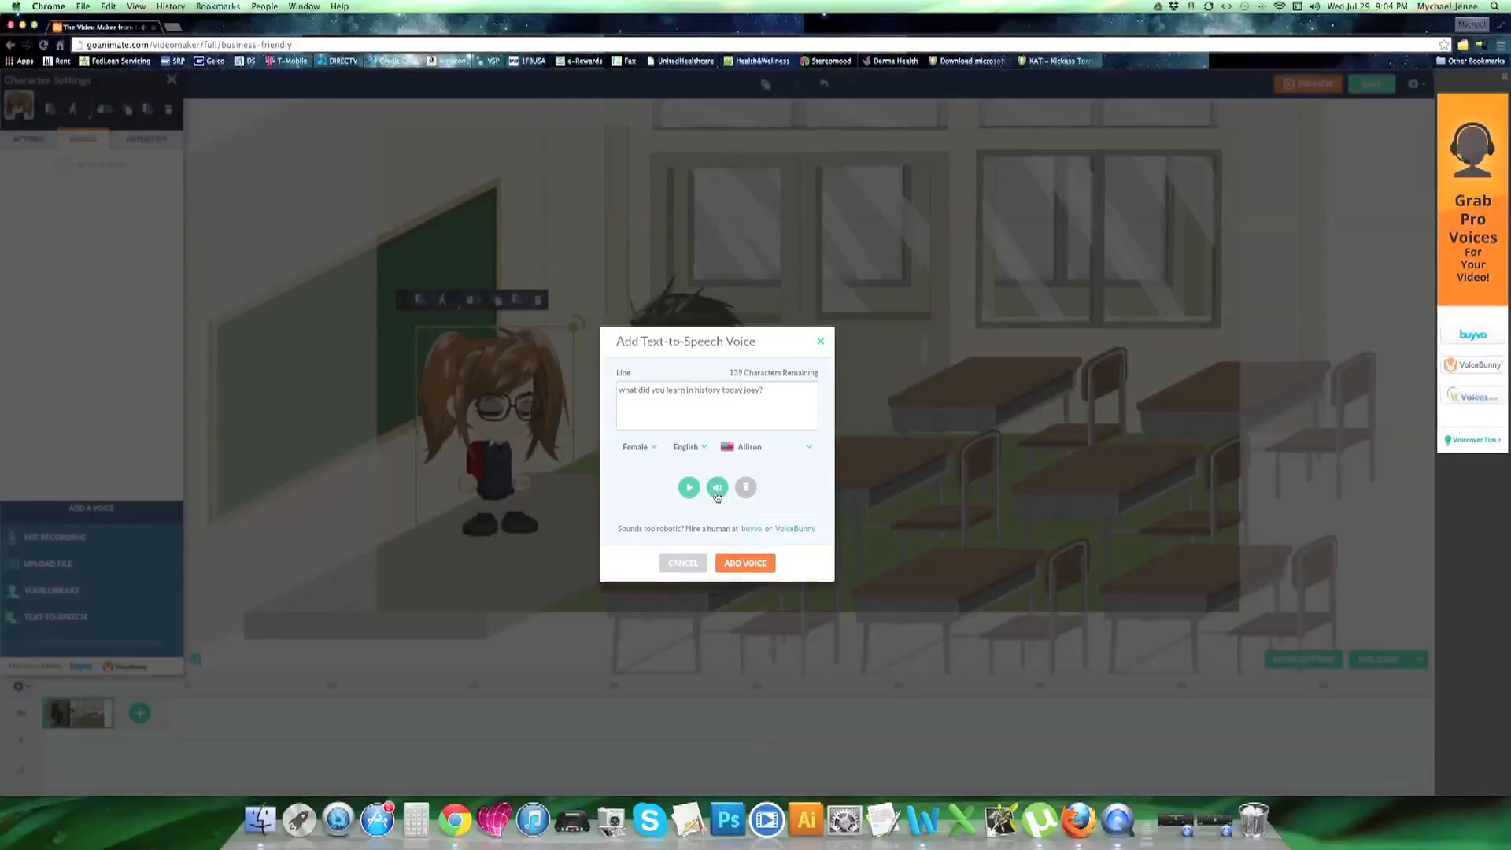
{"action": "left_click", "coordinate": [746, 563]}
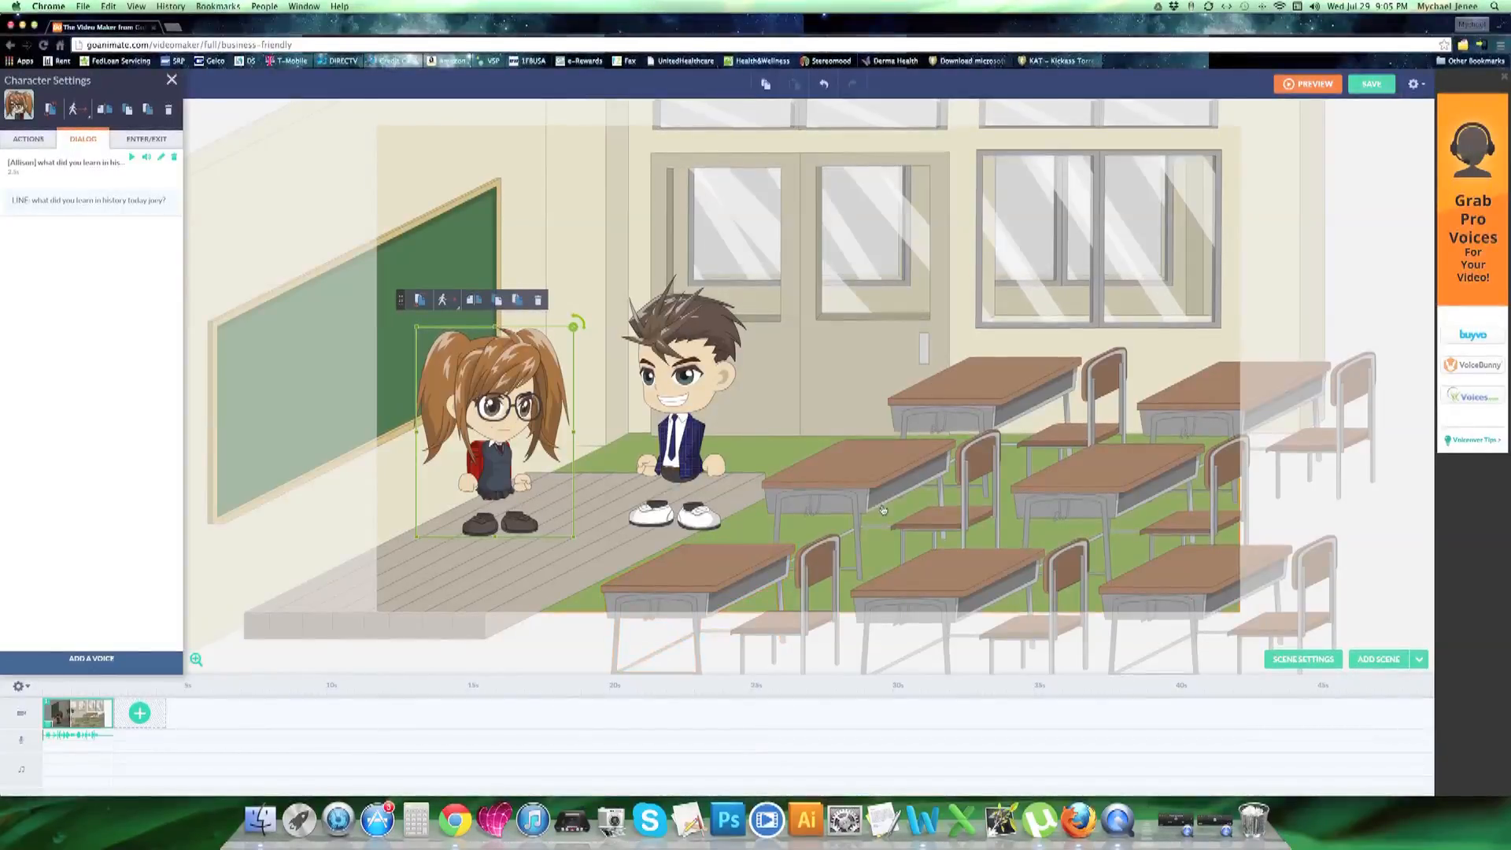
{"action": "left_click", "coordinate": [1308, 92]}
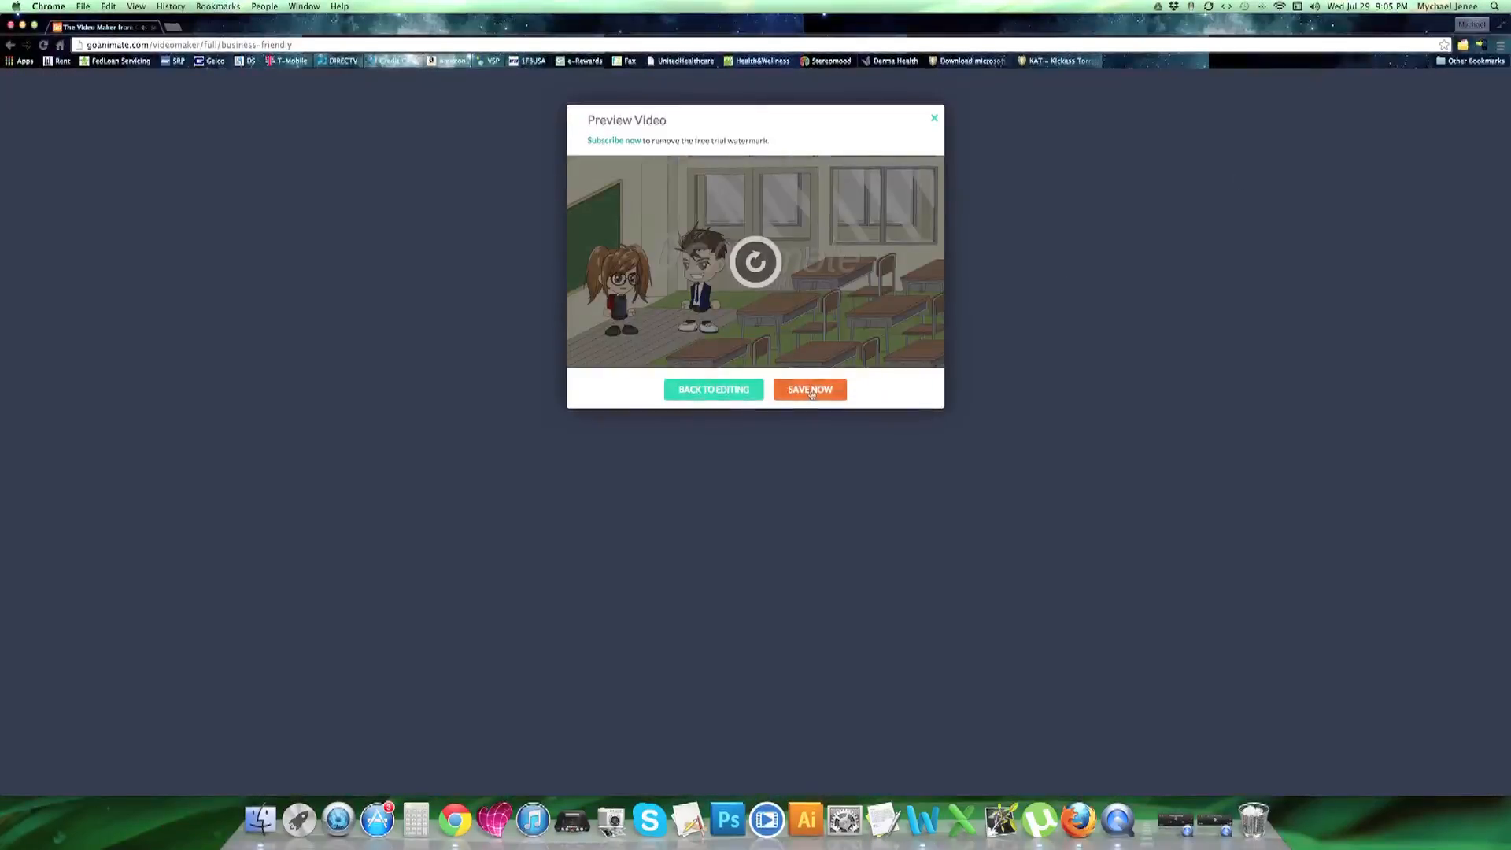
{"action": "left_click", "coordinate": [739, 396]}
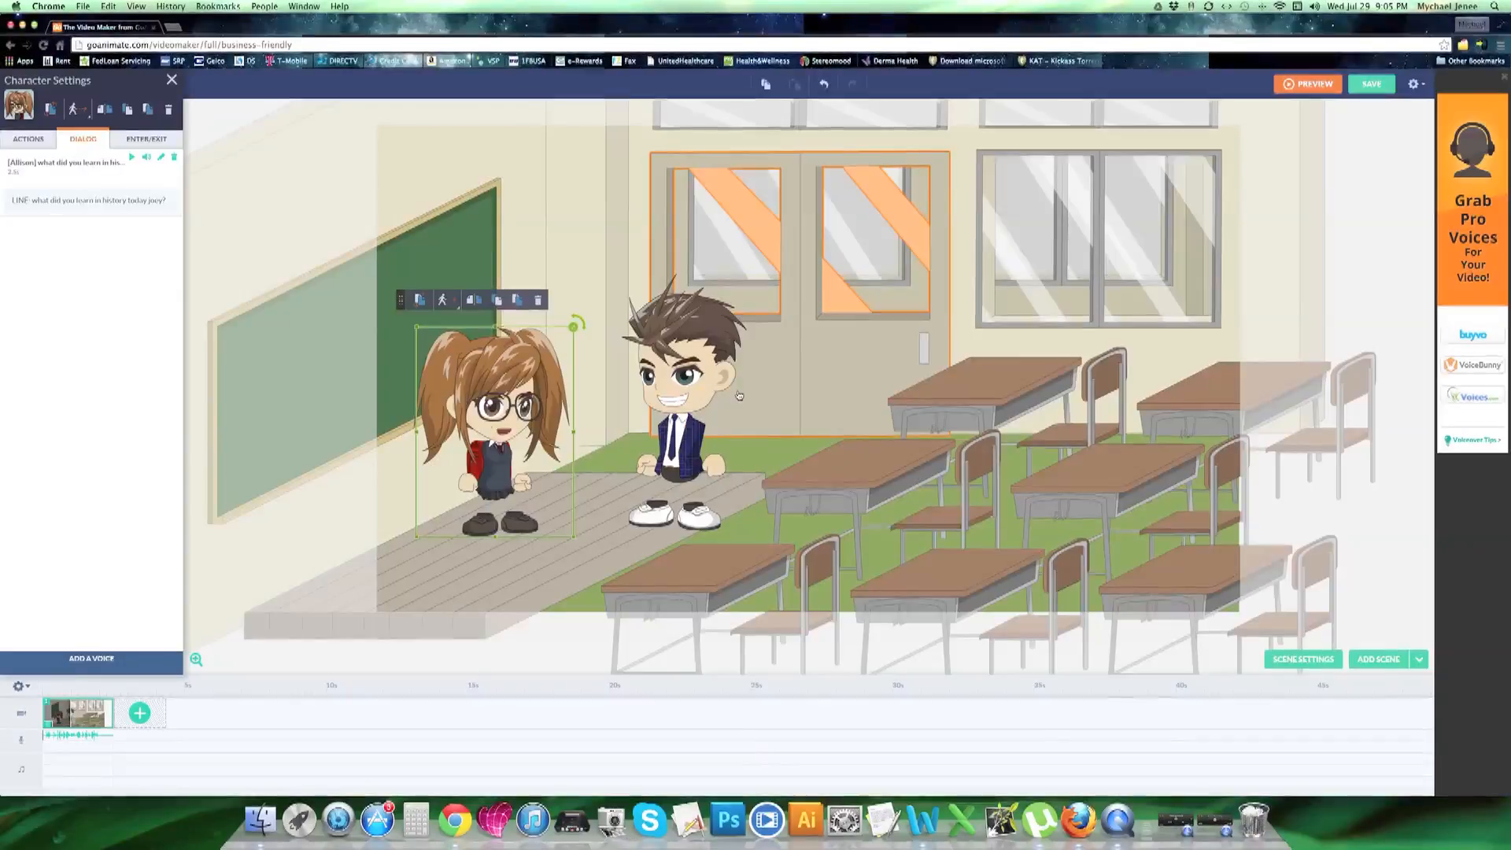
Add a second scene after the first and start a text-to-speech voice for the boy in the blazer
{"action": "left_click", "coordinate": [146, 716]}
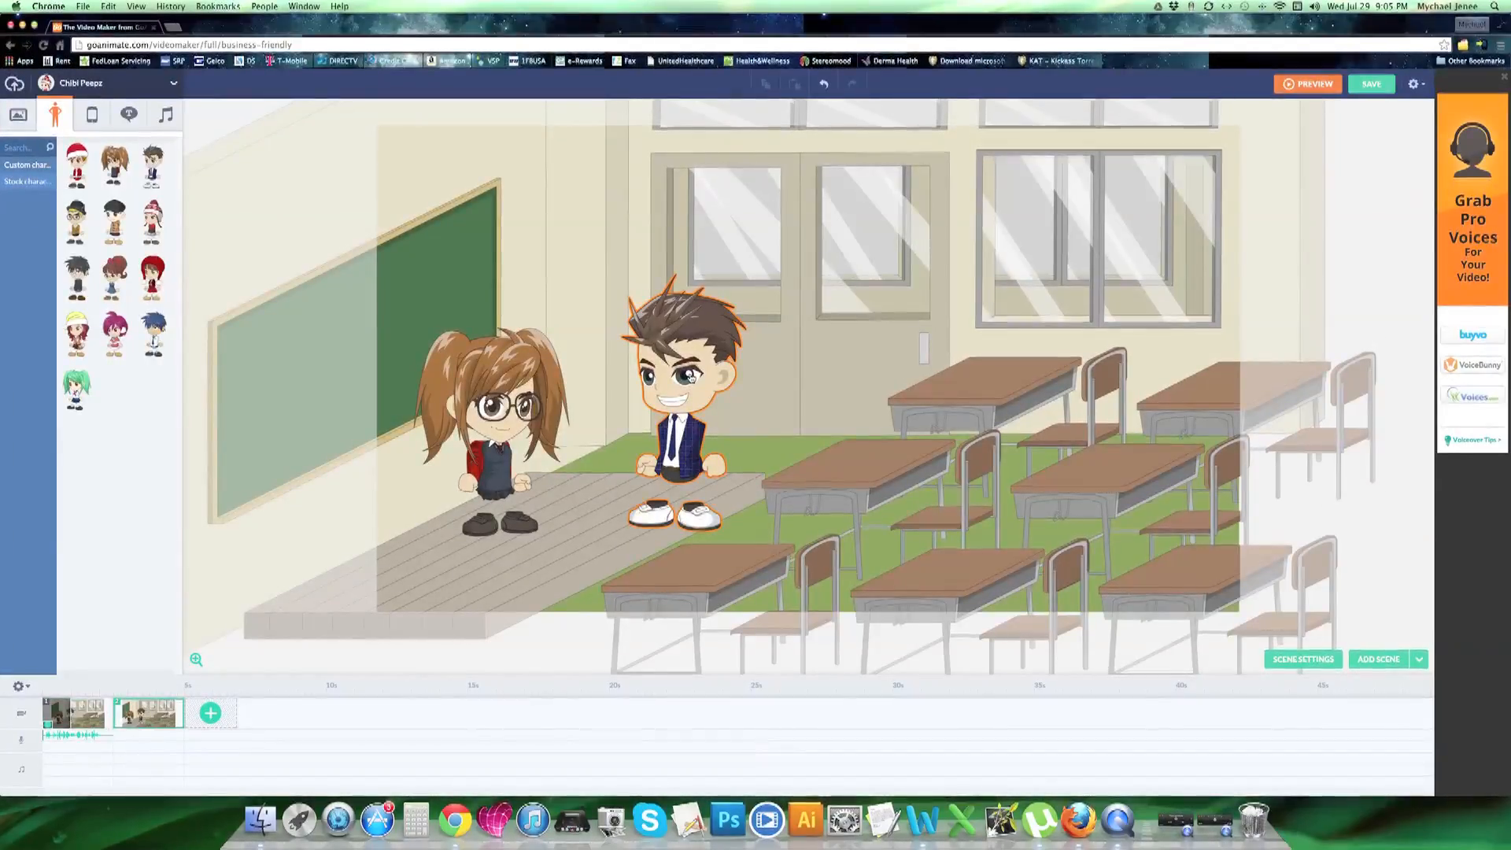
{"action": "left_click", "coordinate": [691, 378]}
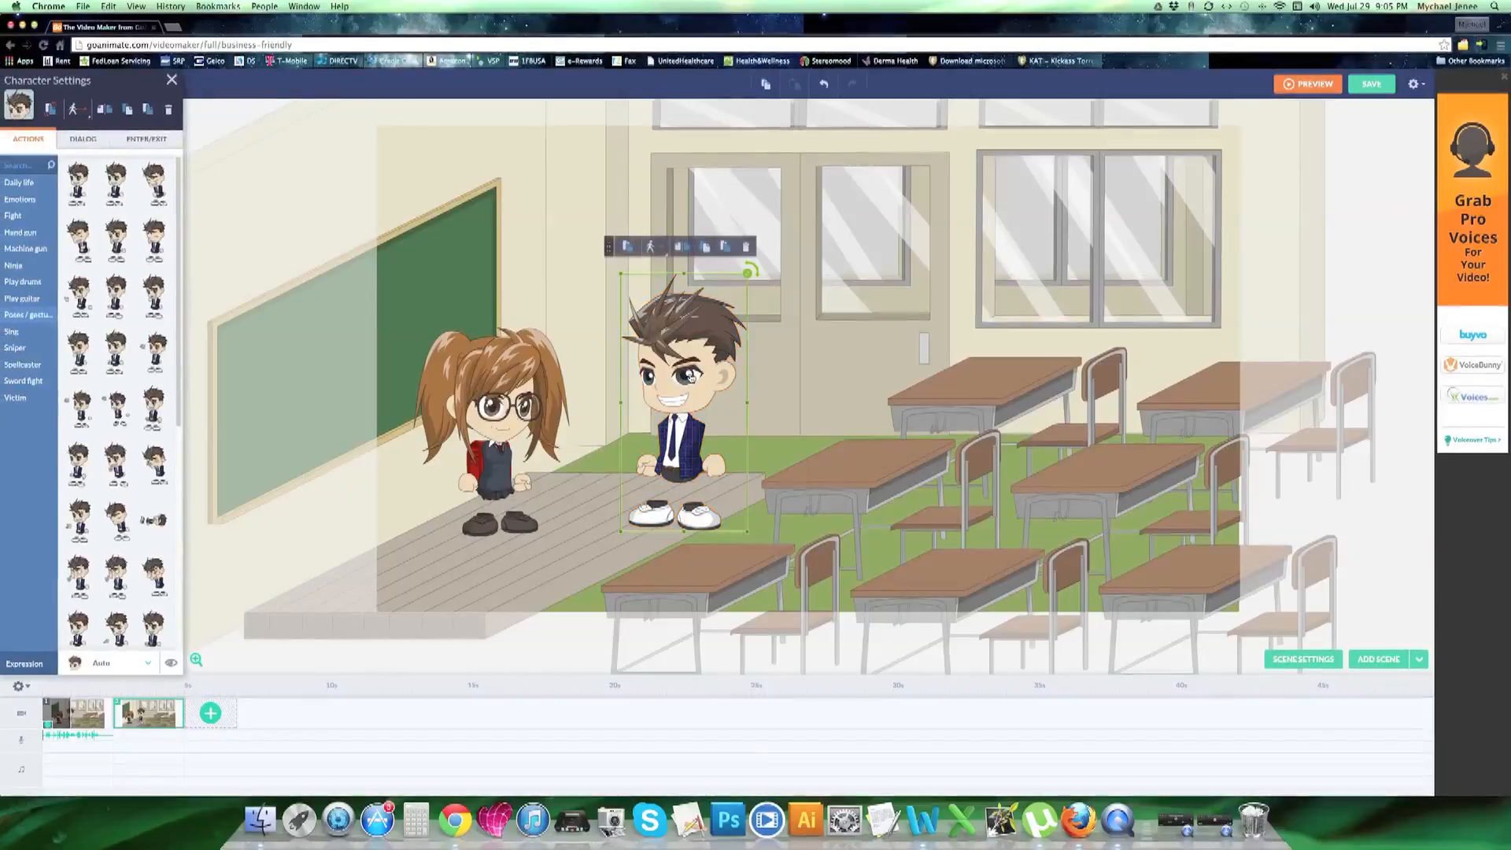
{"action": "left_click", "coordinate": [83, 138]}
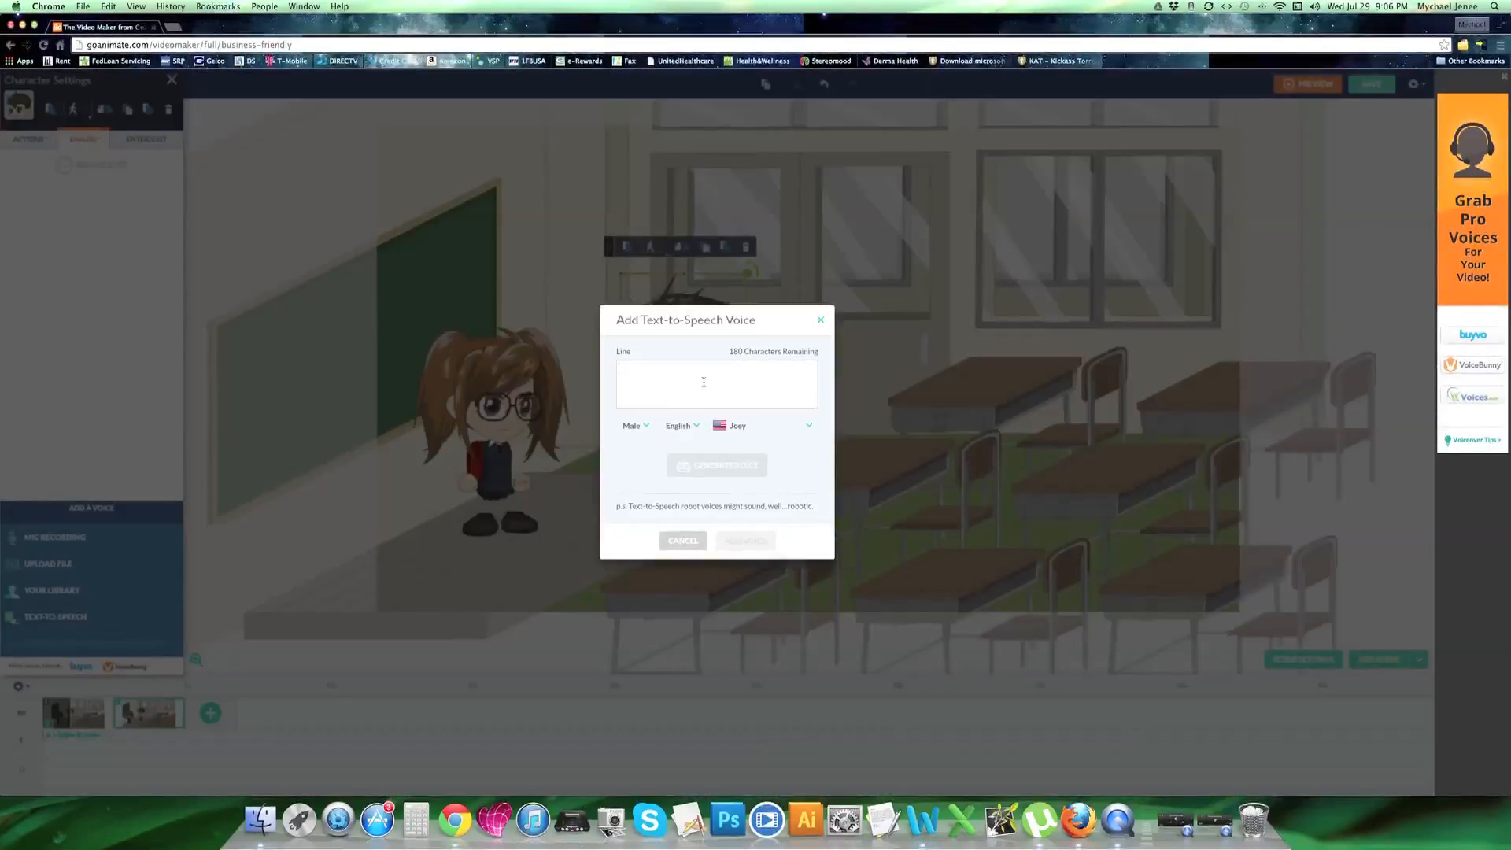
Enter the boy's line "I learned about the civil war. The teacher says that the war was fought because of slavery." and add its generated voice
{"action": "left_click", "coordinate": [704, 382]}
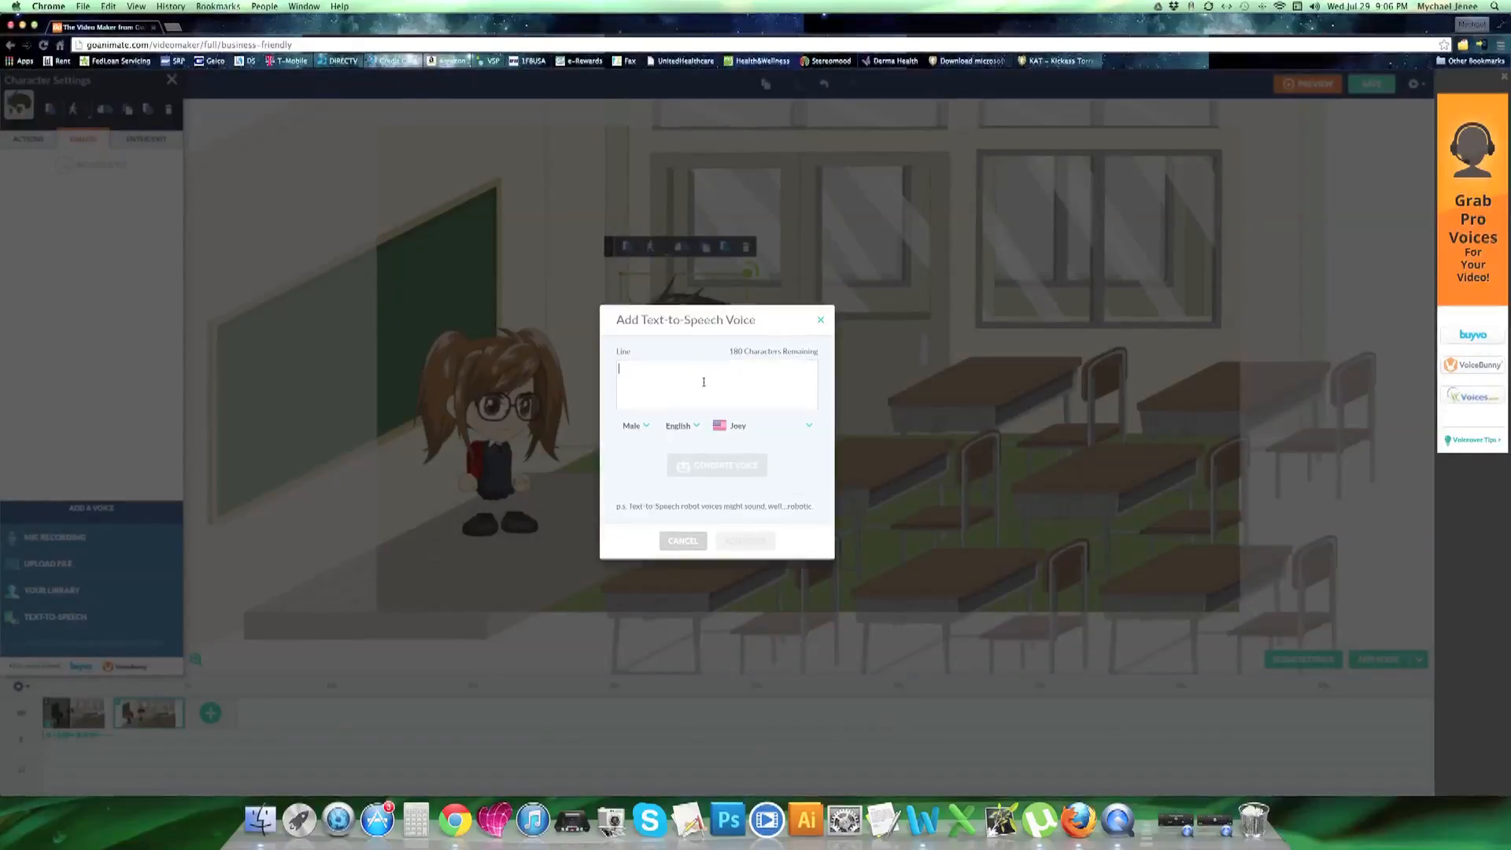
{"action": "type", "text": "I le"}
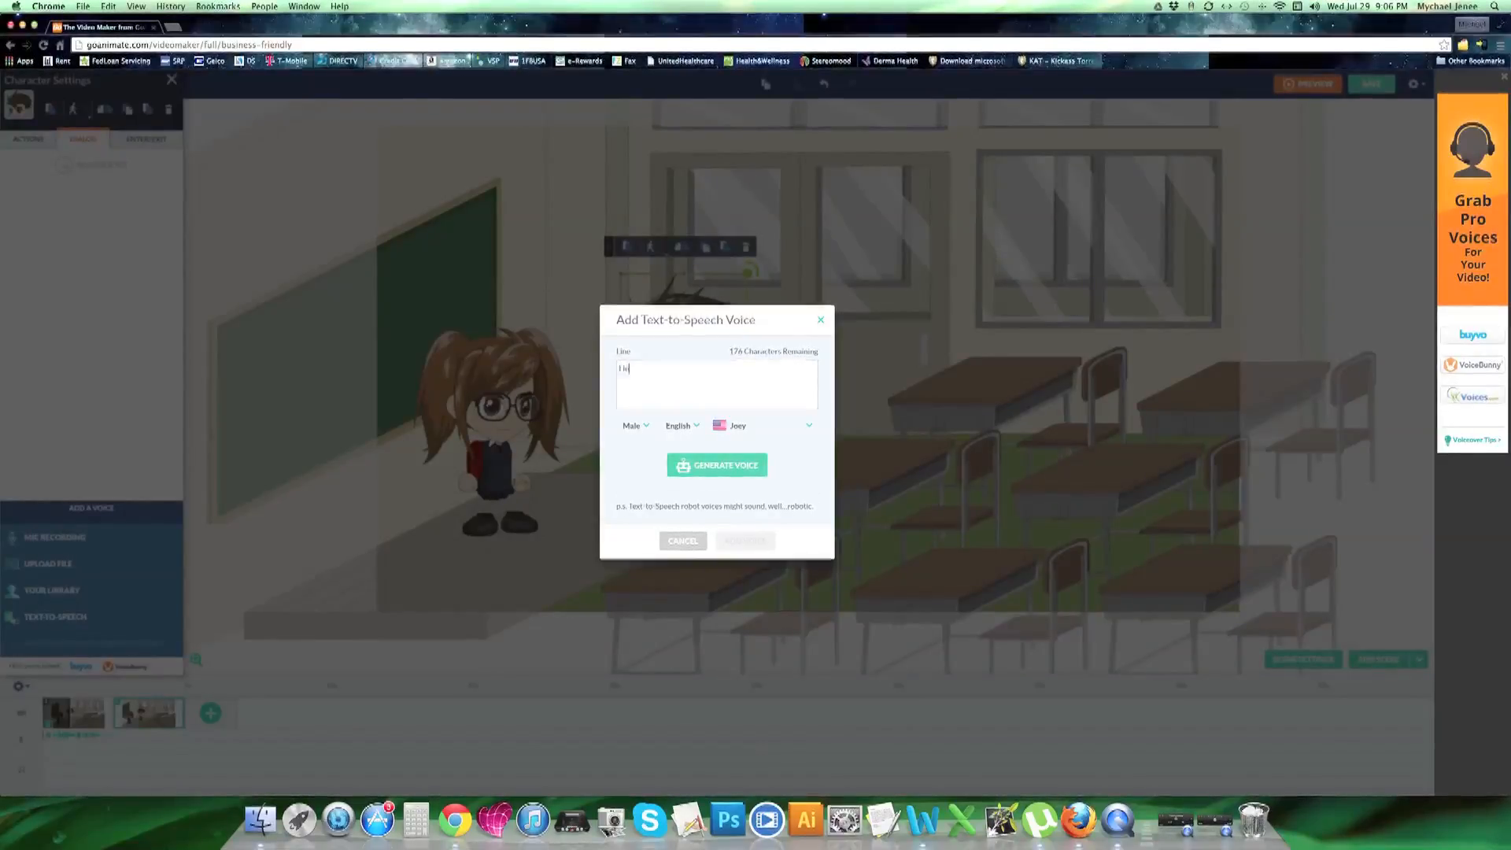
{"action": "type", "text": "arned about the civil war.  The teacher says that the war was fought because of slavery."}
{"action": "left_click", "coordinate": [717, 465]}
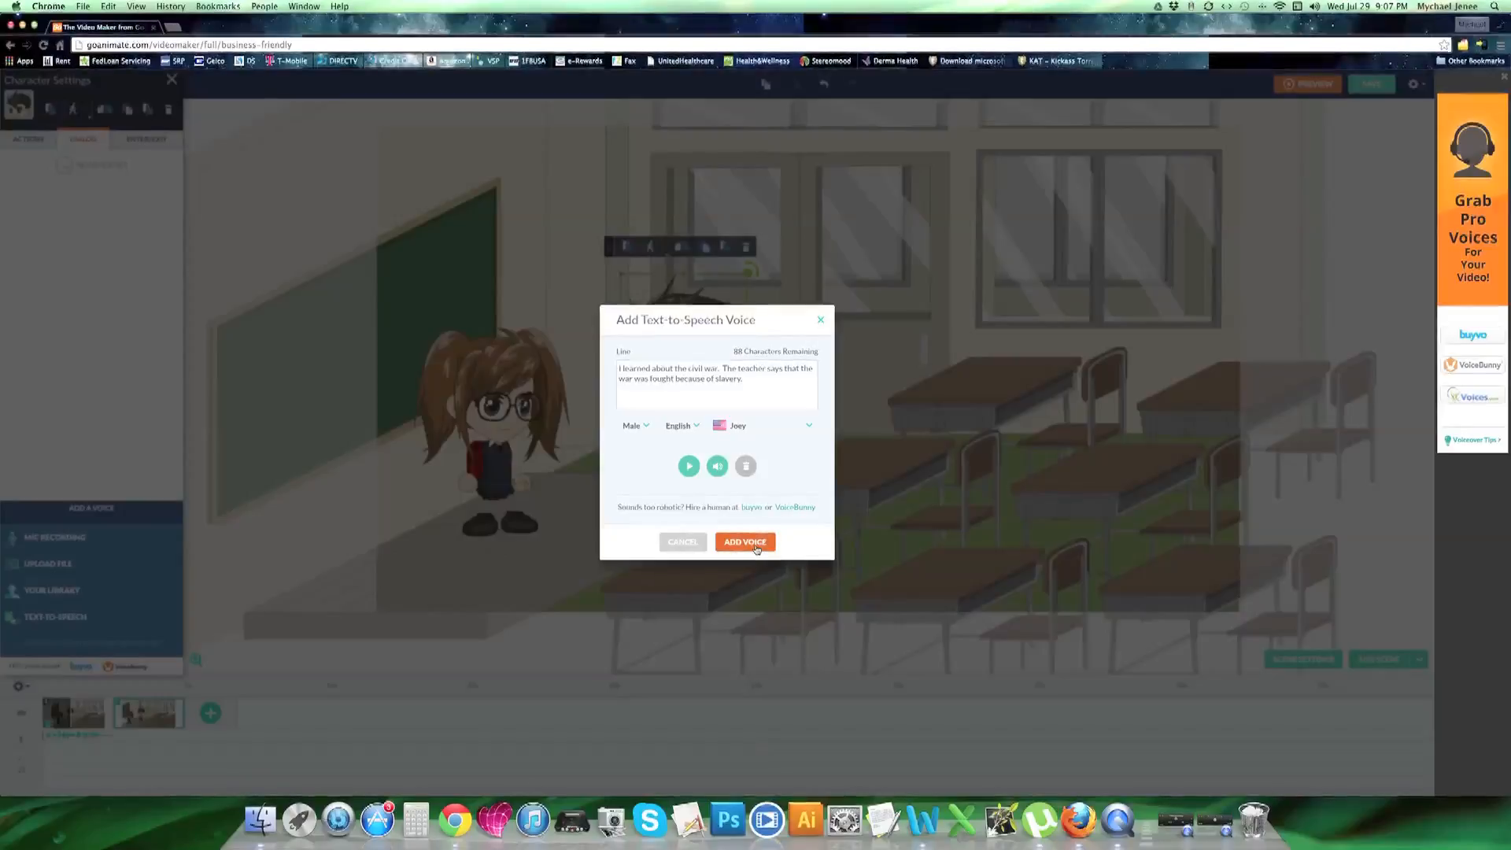
{"action": "left_click", "coordinate": [746, 543]}
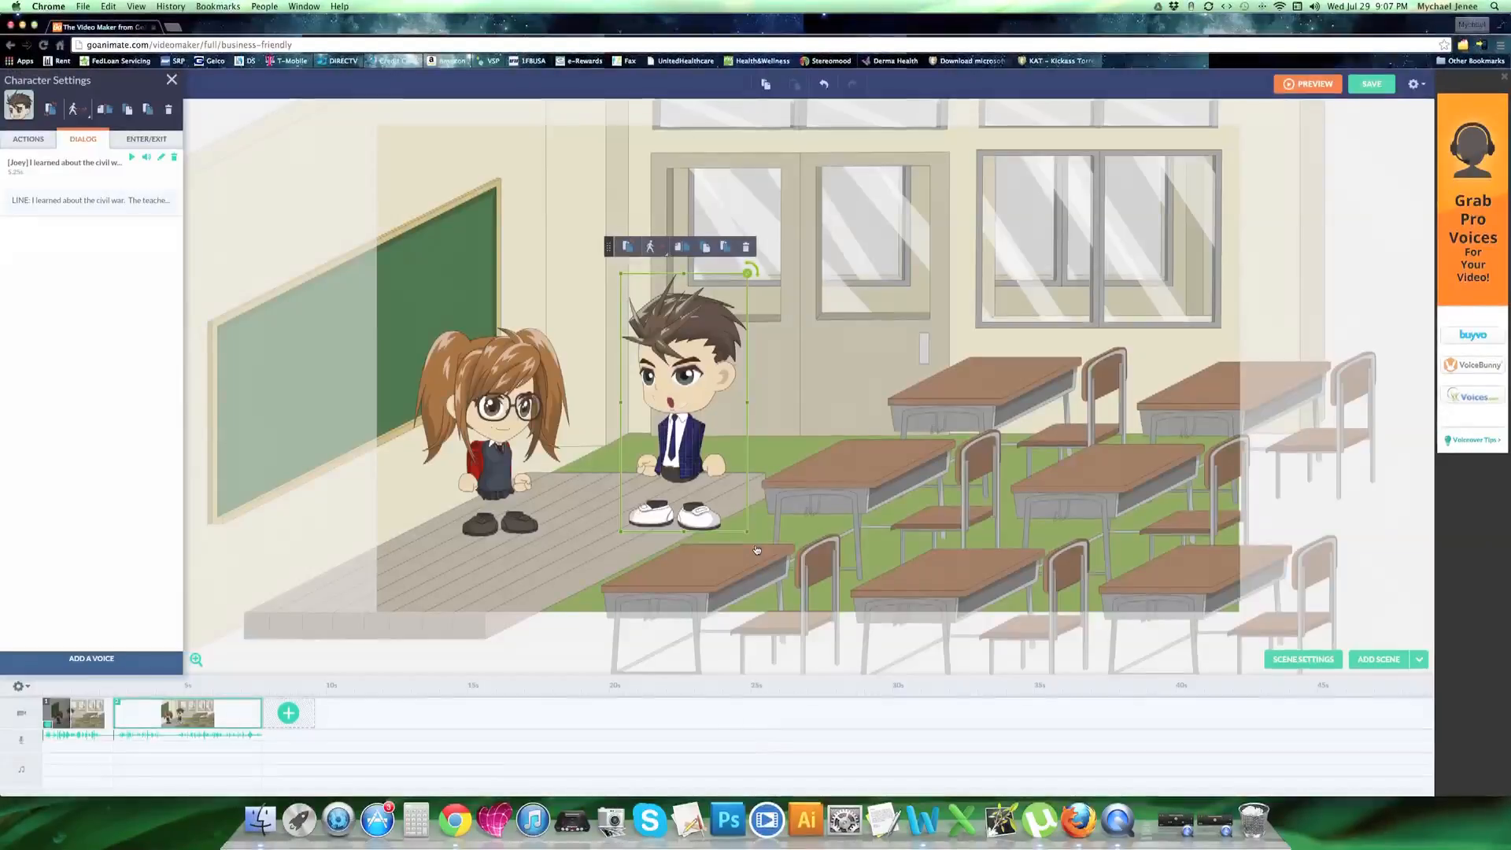
Save the video as a draft with the title "History video" and close the editor
{"action": "left_click", "coordinate": [1372, 93]}
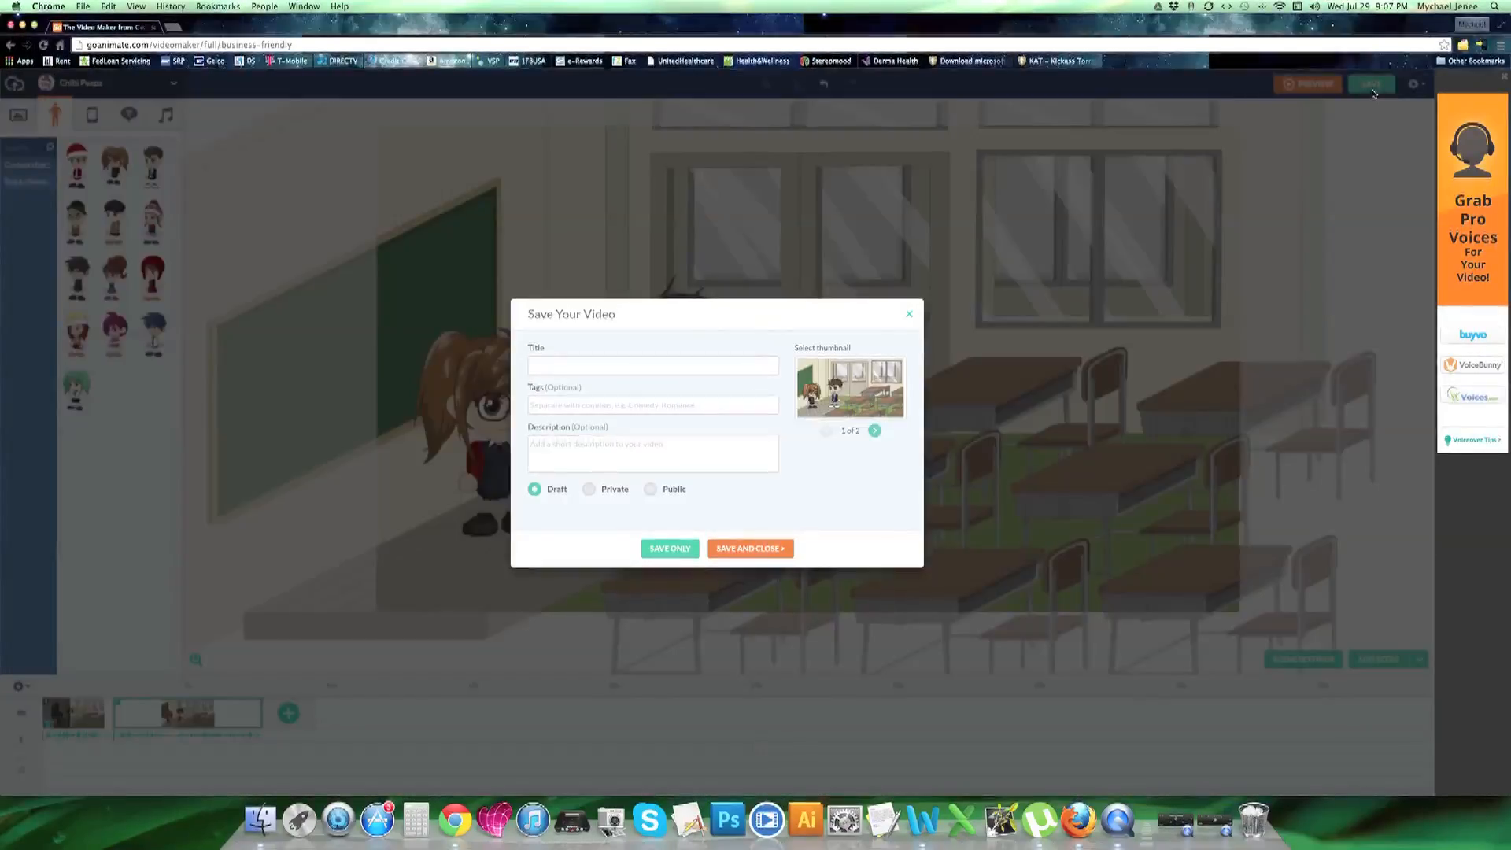
{"action": "left_click", "coordinate": [705, 366]}
{"action": "type", "text": "H"}
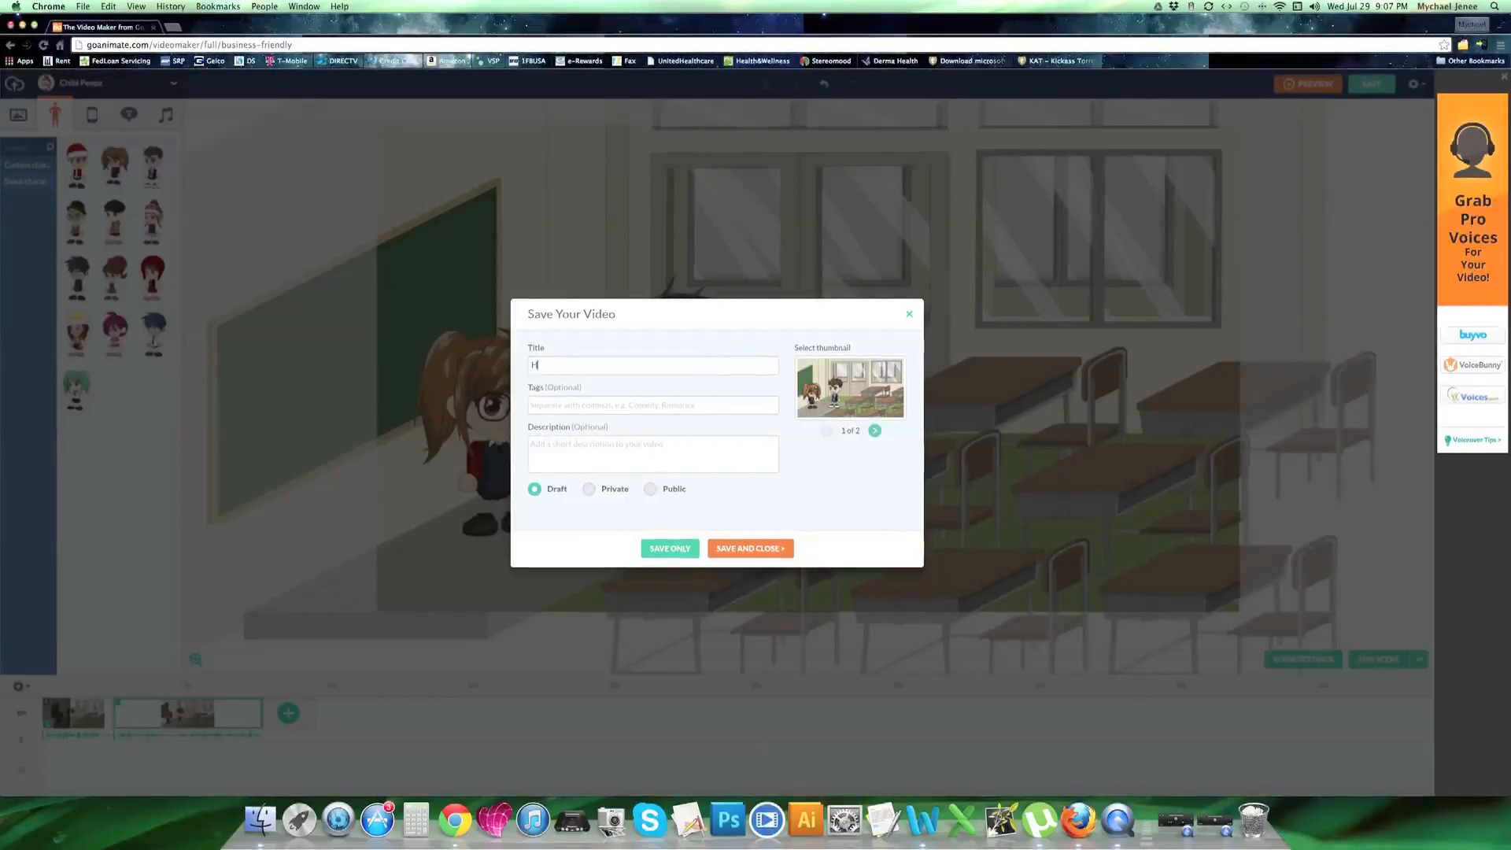
{"action": "type", "text": "istory video"}
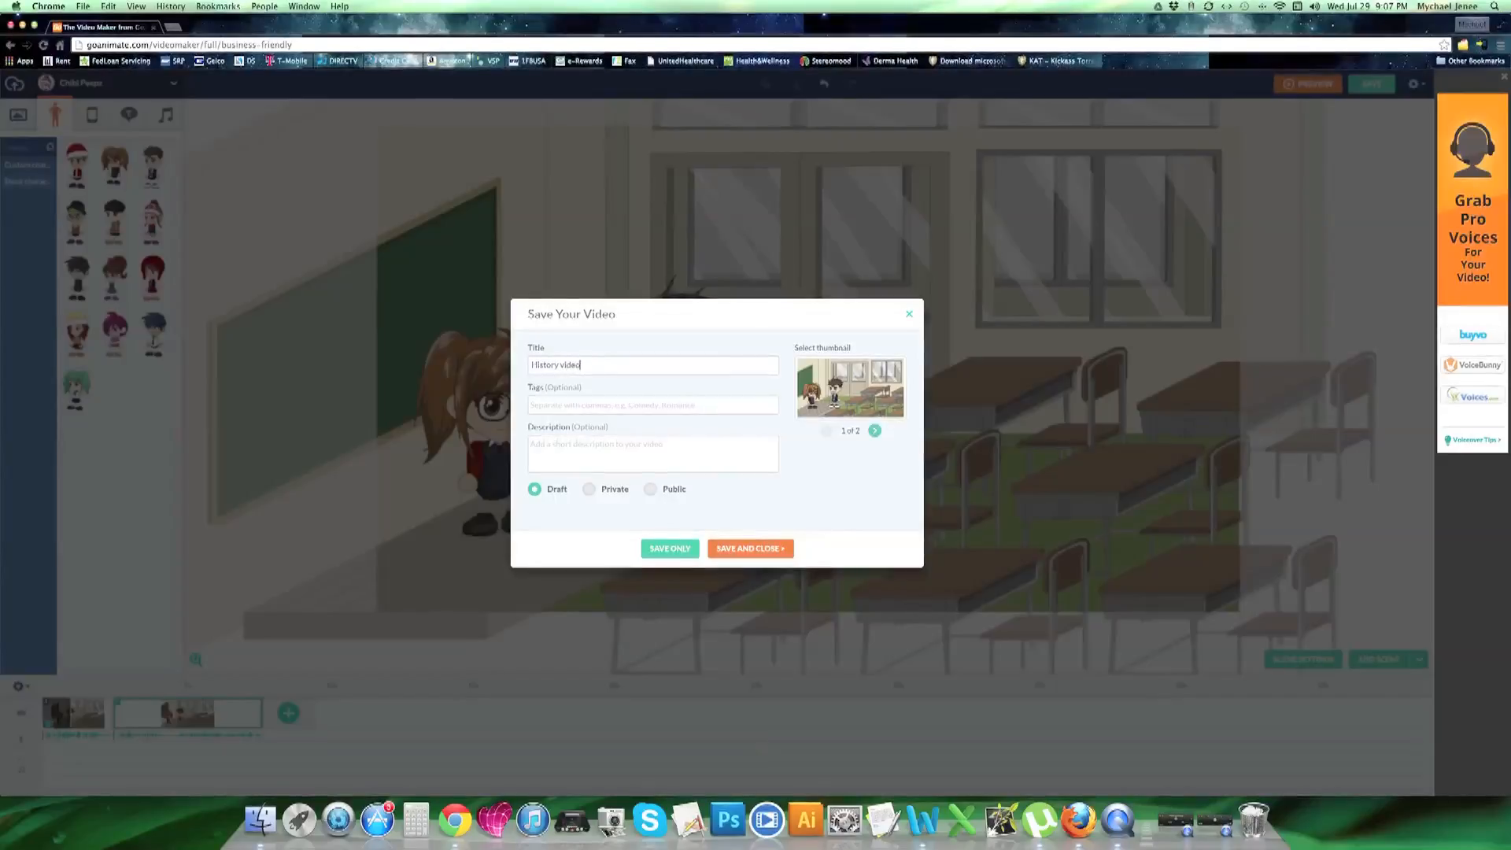
{"action": "left_click", "coordinate": [760, 549]}
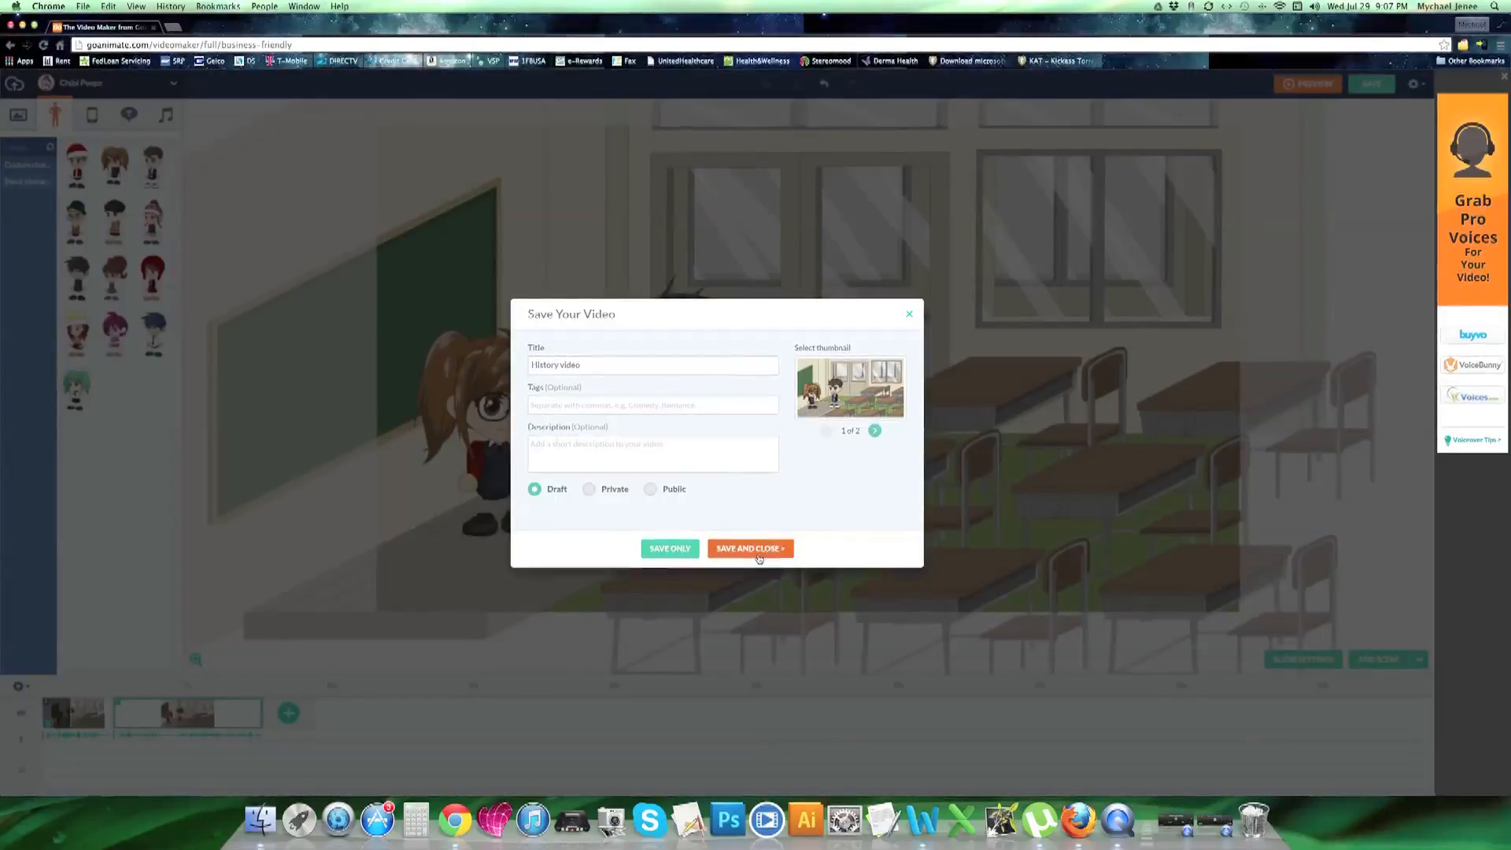